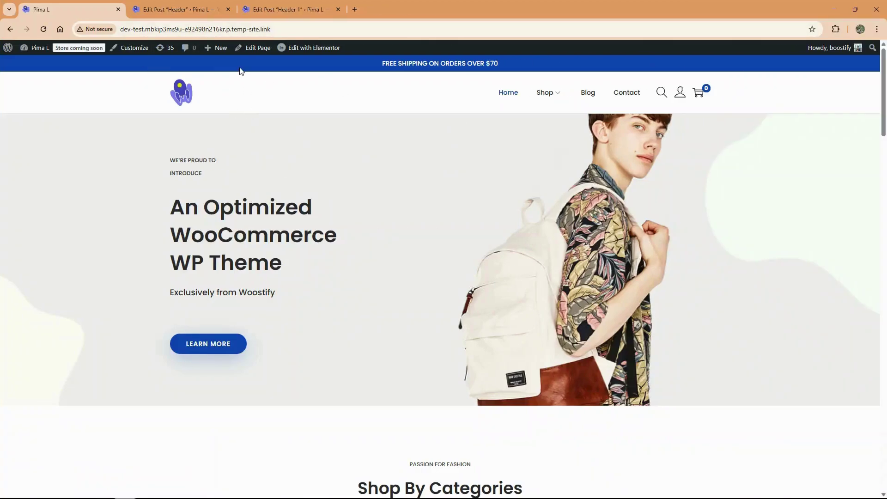
Step: Set the Header template to display on the Entire Website, save it, and reload the site
{"action": "left_click", "coordinate": [184, 10]}
{"action": "key", "text": "Escape"}
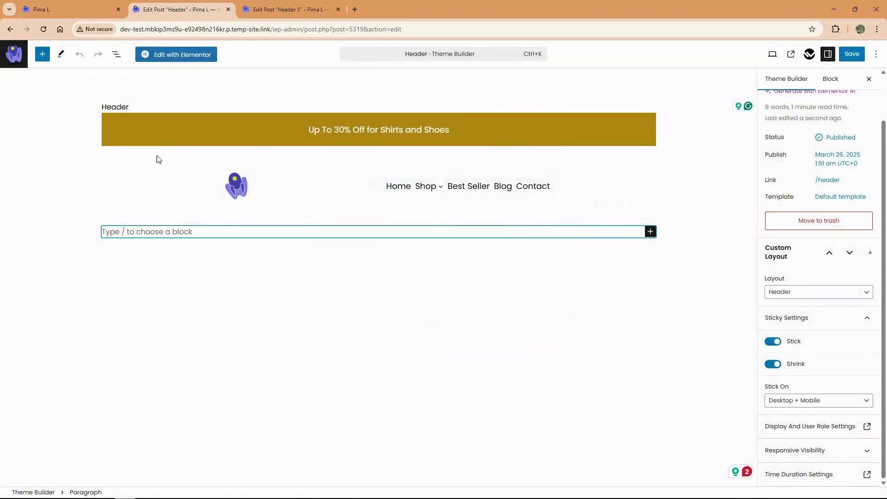
{"action": "left_click", "coordinate": [809, 426]}
{"action": "left_click", "coordinate": [414, 203]}
{"action": "left_click", "coordinate": [416, 240]}
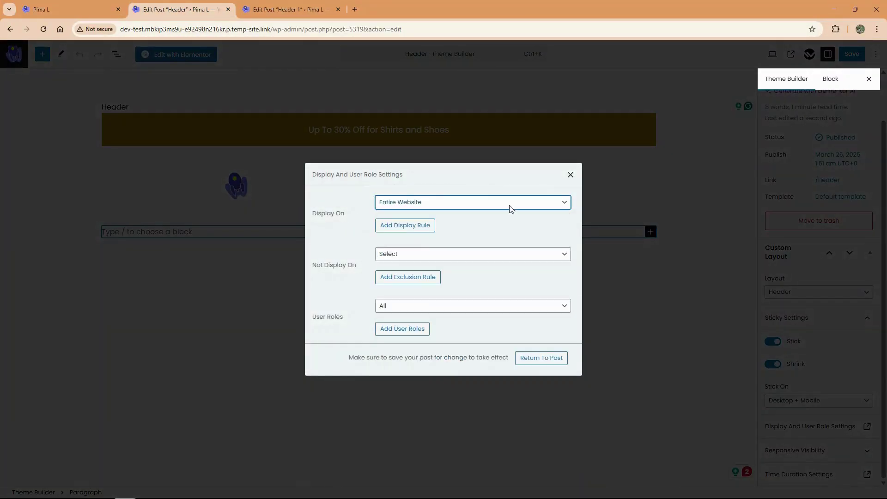
{"action": "left_click", "coordinate": [547, 359]}
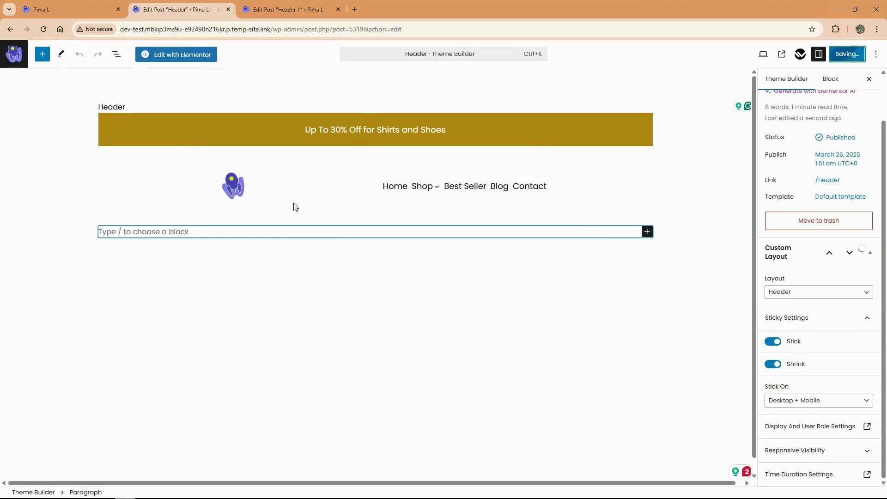
{"action": "left_click", "coordinate": [63, 9]}
{"action": "left_click", "coordinate": [45, 30]}
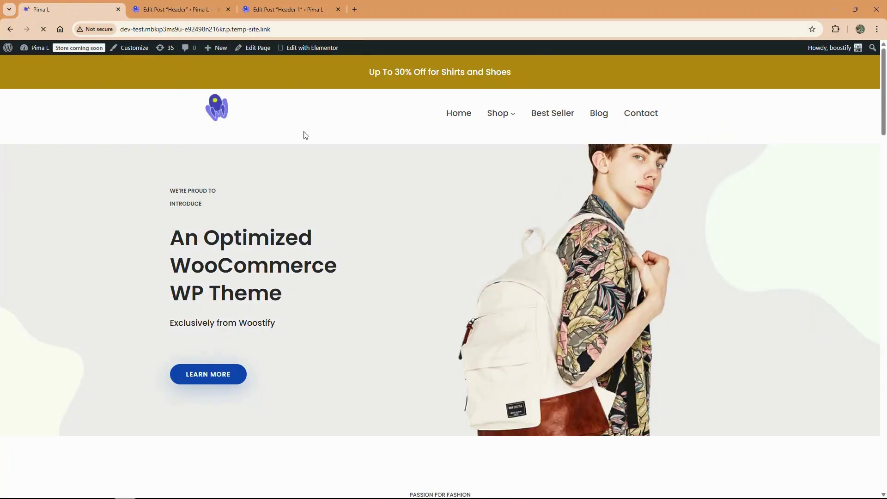
Step: Set Header 1 to display on the Entire Website, save it, and reload the site
{"action": "key", "text": "ctrl+Tab"}
{"action": "left_click", "coordinate": [284, 10]}
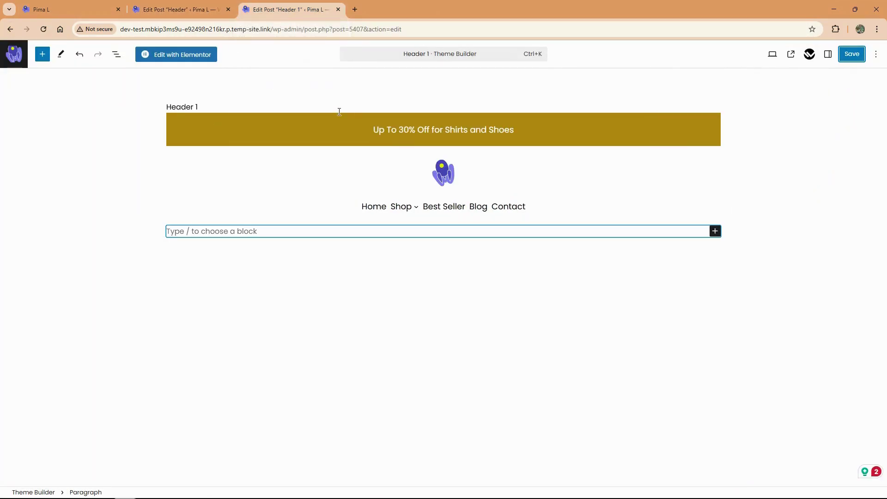
{"action": "left_click", "coordinate": [828, 54]}
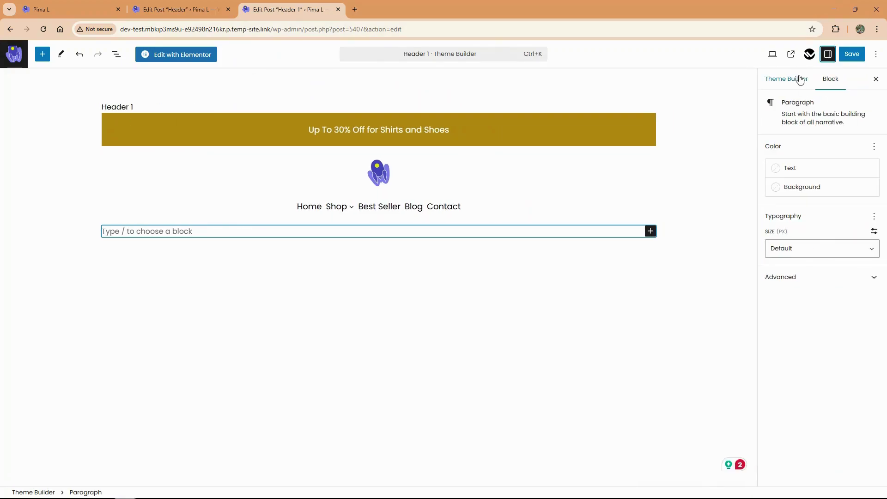
{"action": "left_click", "coordinate": [799, 79]}
{"action": "left_click", "coordinate": [404, 202]}
{"action": "left_click", "coordinate": [408, 240]}
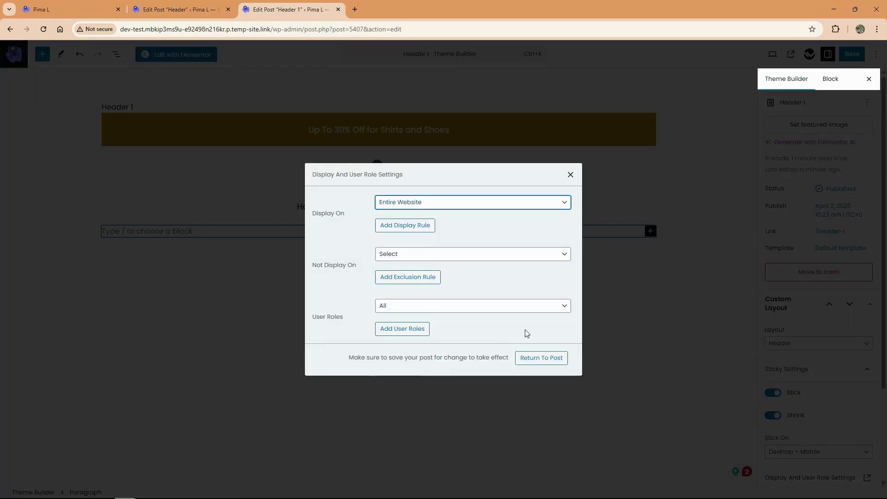
{"action": "left_click", "coordinate": [540, 358]}
{"action": "left_click", "coordinate": [852, 53]}
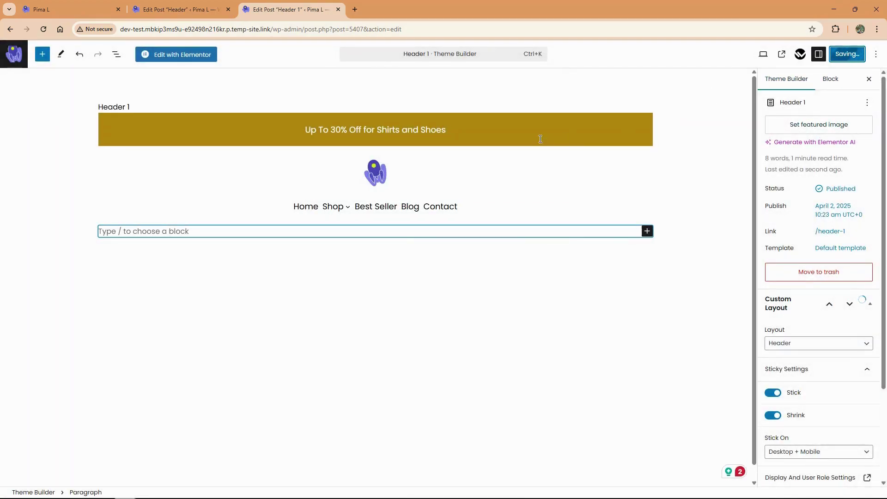
{"action": "left_click", "coordinate": [41, 9]}
{"action": "left_click", "coordinate": [43, 29]}
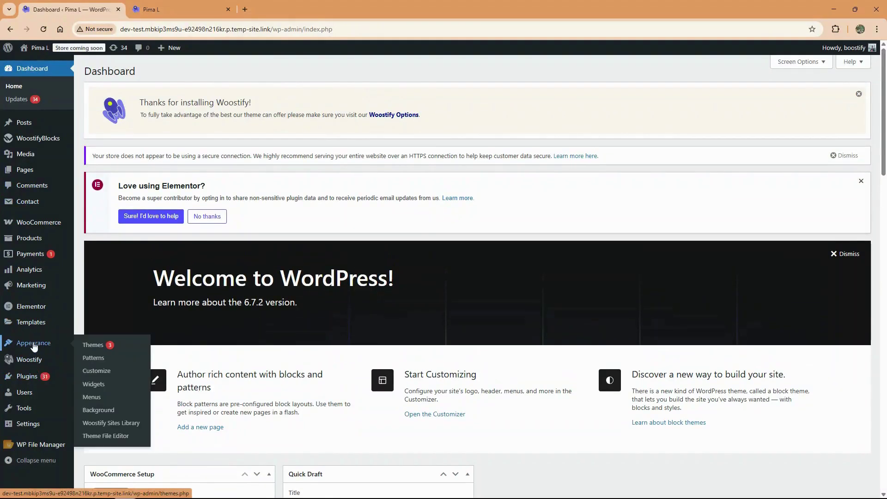
{"action": "mouse_move", "coordinate": [30, 359]}
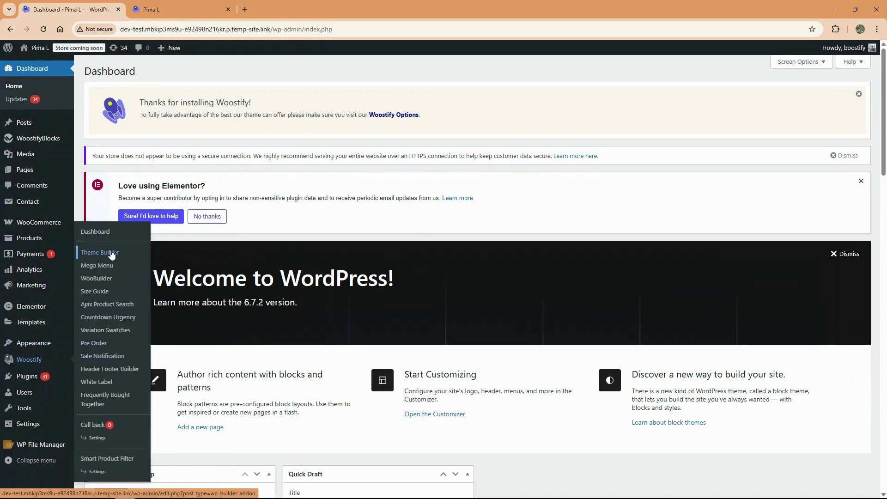
Step: Add a new Theme Builder template with Header as its template type
{"action": "left_click", "coordinate": [111, 254]}
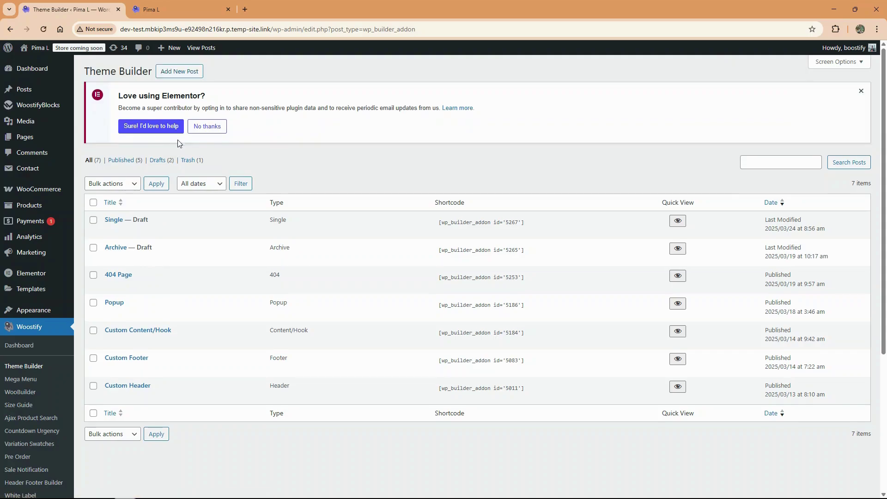
{"action": "left_click", "coordinate": [179, 74]}
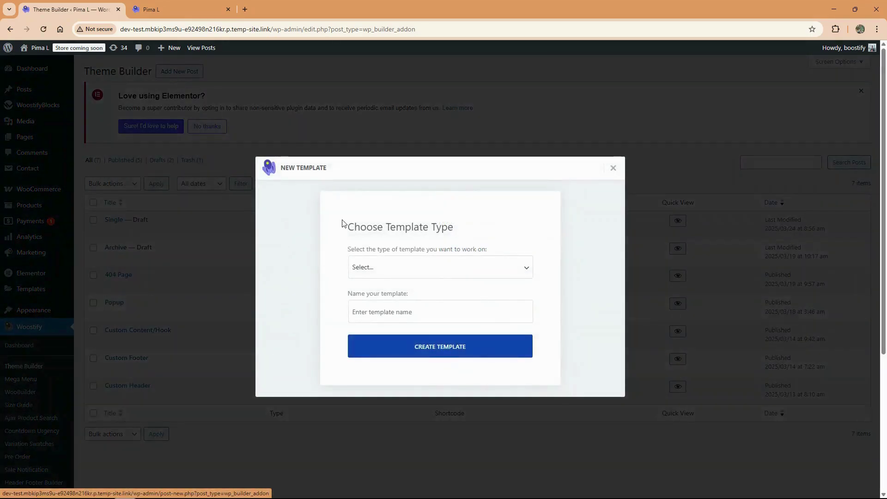
{"action": "left_click", "coordinate": [375, 269]}
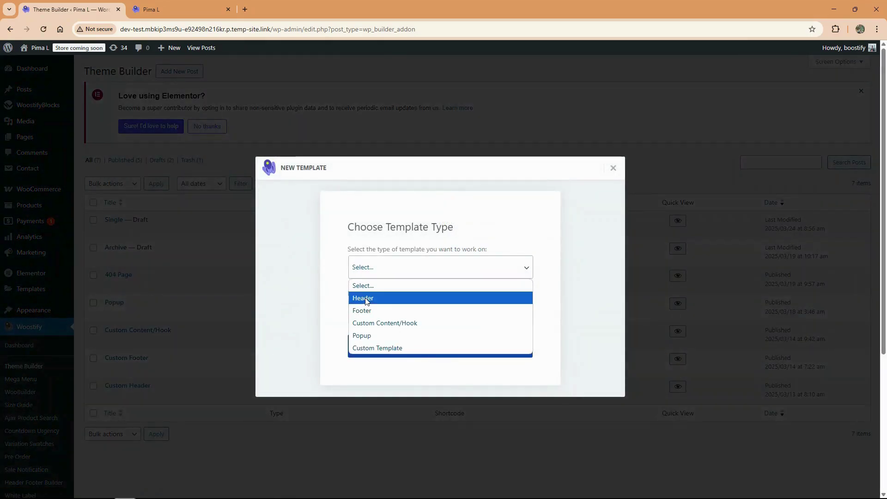
{"action": "left_click", "coordinate": [378, 298]}
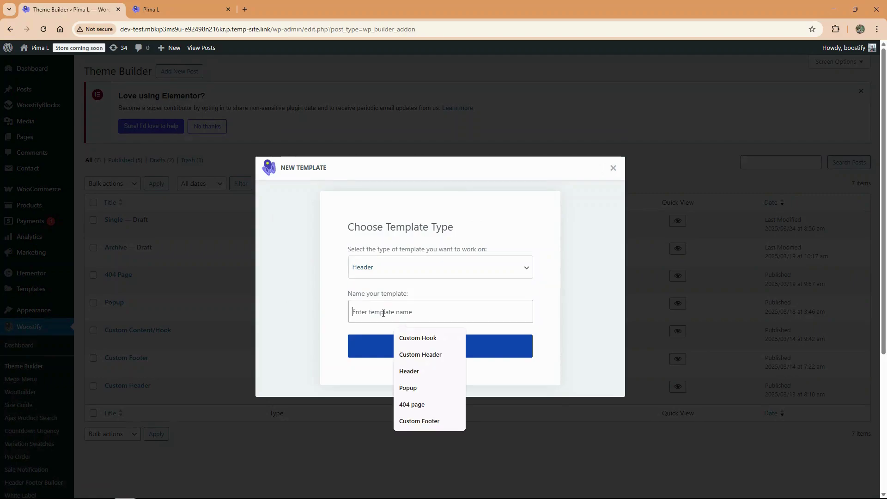
{"action": "type", "text": "Header"}
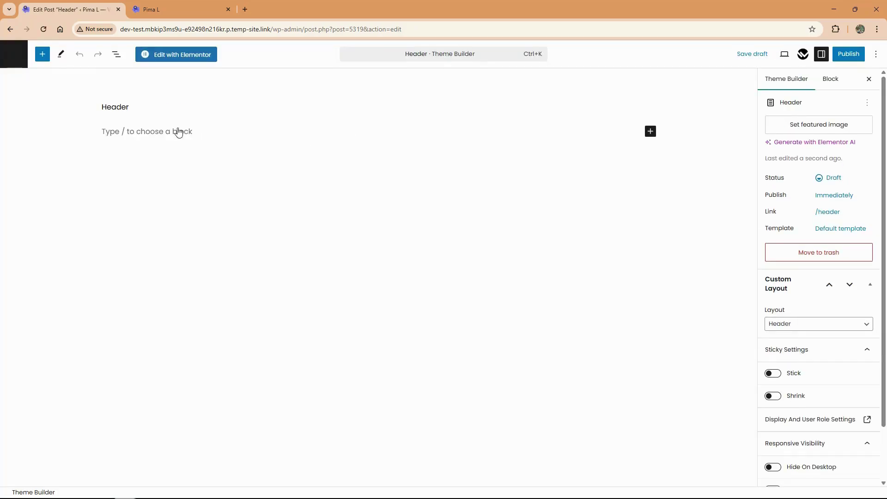
Step: Write 'Up To 30% Off for Shirts and Shoes' in the first paragraph and start a new block
{"action": "left_click", "coordinate": [166, 134]}
{"action": "type", "text": "U"}
{"action": "key", "text": "BackSpace"}
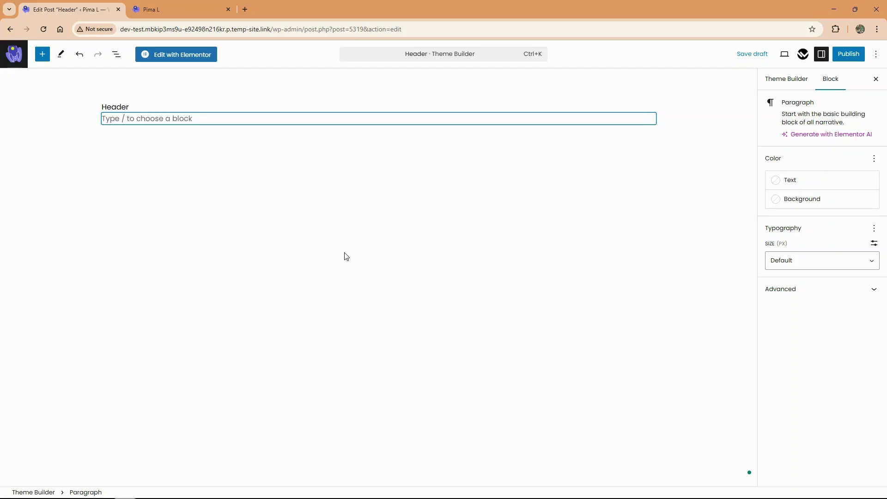
{"action": "type", "text": "Up"}
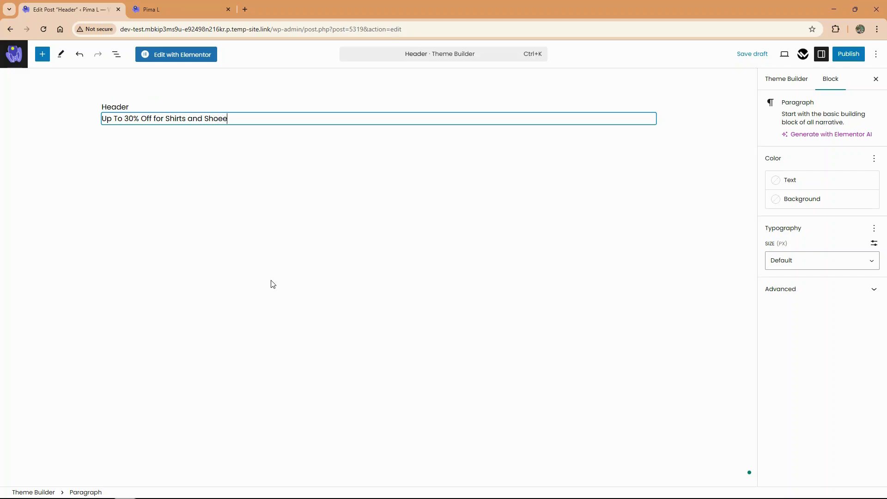
{"action": "type", "text": "s"}
{"action": "key", "text": "Return"}
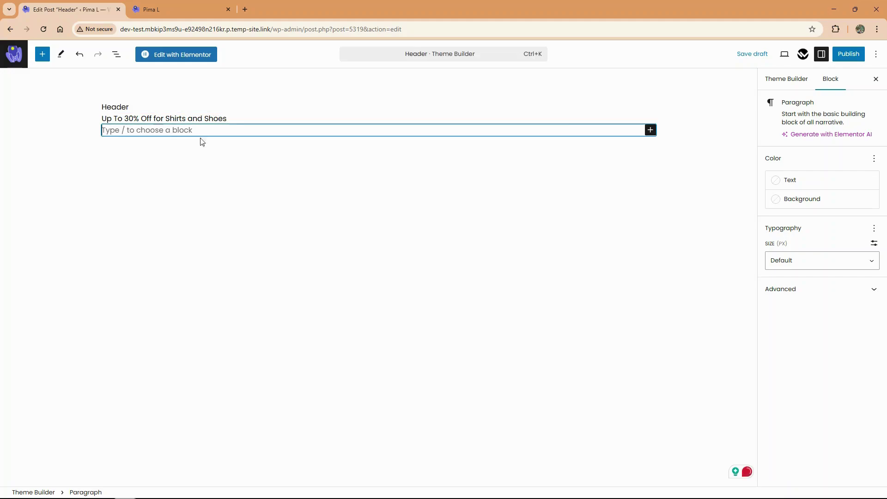
Step: Insert a 50/50 Columns block with Site Logo in the first column and Navigation in the second
{"action": "left_click", "coordinate": [651, 131]}
{"action": "left_click", "coordinate": [725, 200]}
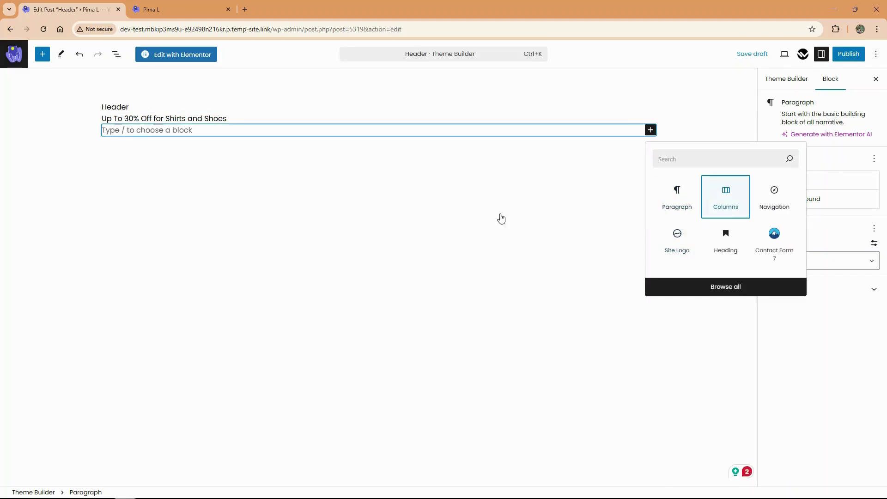
{"action": "left_click", "coordinate": [158, 194]}
{"action": "left_click", "coordinate": [462, 153]}
{"action": "left_click", "coordinate": [237, 149]}
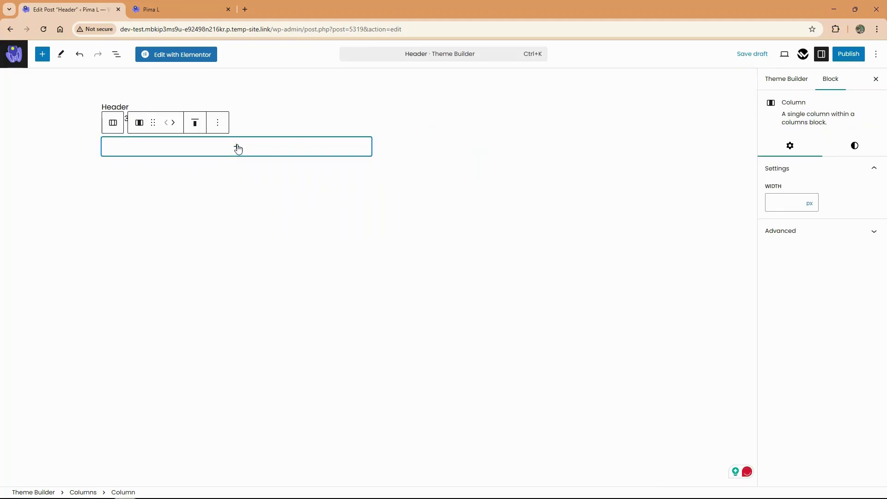
{"action": "type", "text": "s"}
{"action": "left_click", "coordinate": [188, 215]}
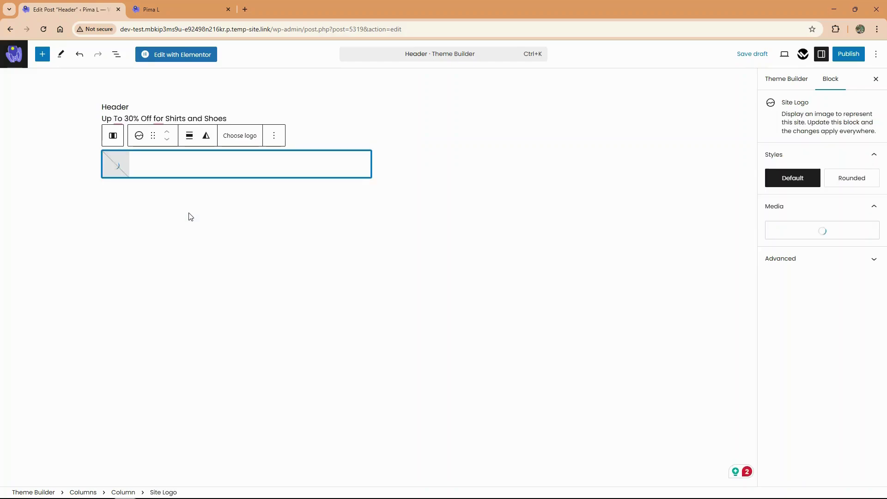
{"action": "left_click", "coordinate": [491, 174]}
{"action": "left_click", "coordinate": [520, 146]}
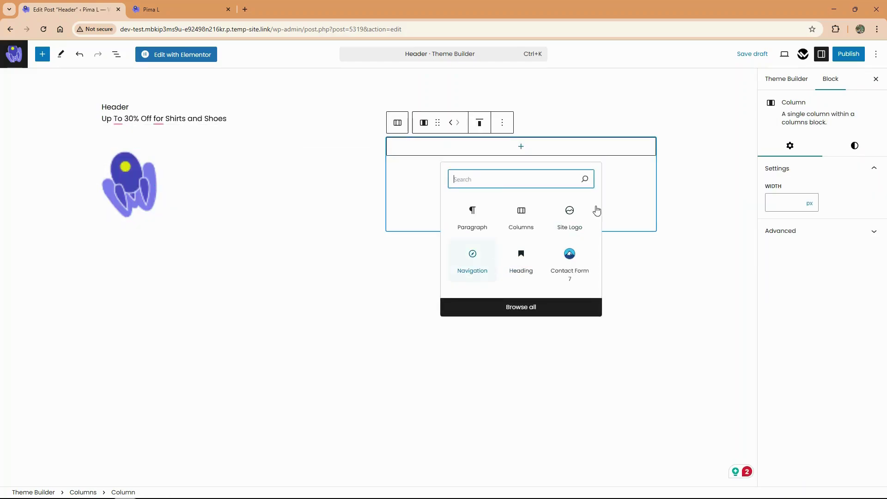
{"action": "left_click", "coordinate": [484, 284]}
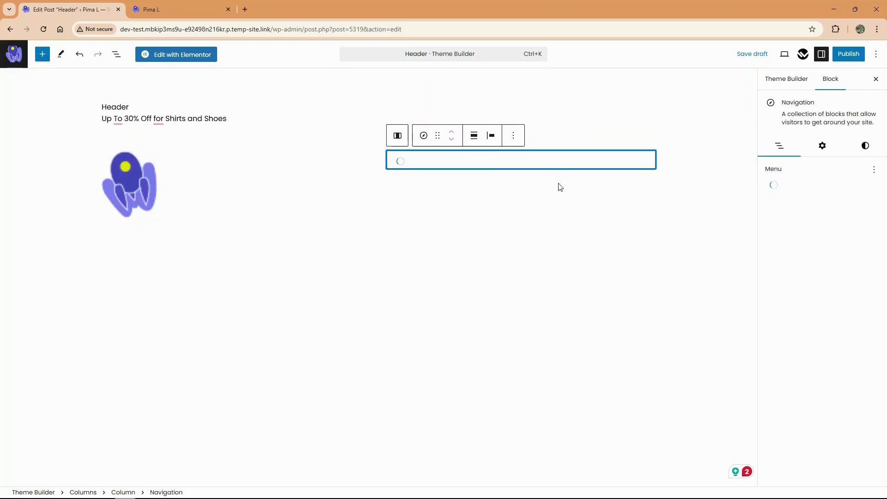
Step: Assign the Home, Shop, Best Seller, Blog, Contact menu to the Navigation block
{"action": "left_click", "coordinate": [561, 151]}
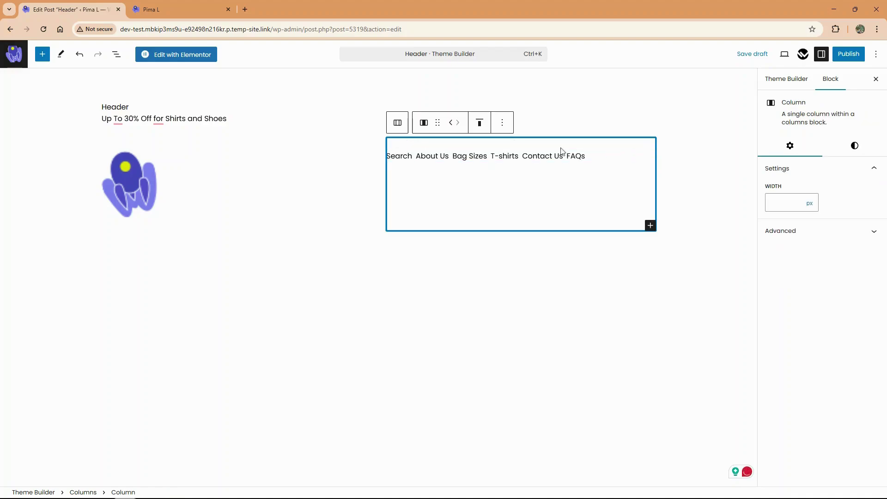
{"action": "left_click", "coordinate": [535, 159]}
{"action": "left_click", "coordinate": [587, 157]}
{"action": "left_click", "coordinate": [873, 169]}
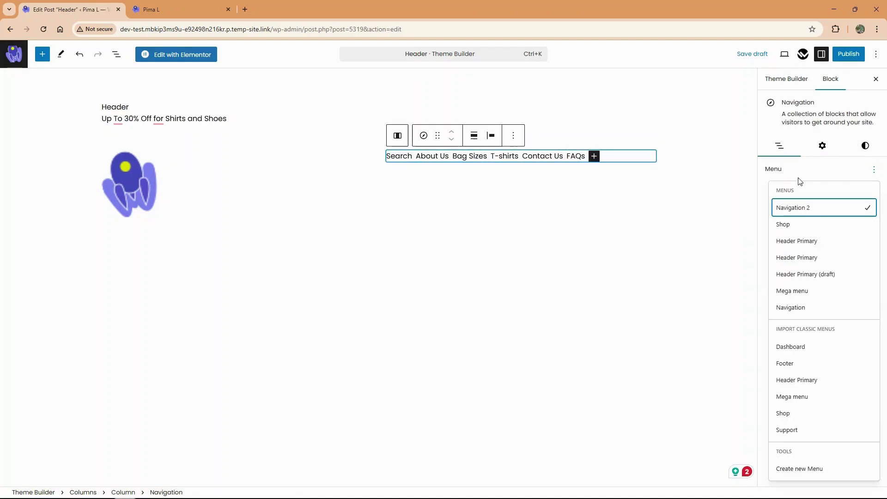
{"action": "left_click", "coordinate": [805, 242]}
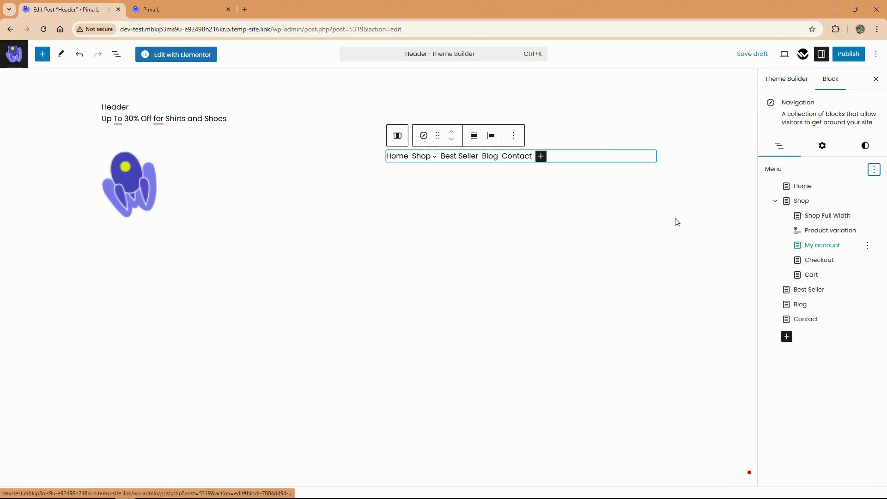
{"action": "left_click", "coordinate": [126, 117]}
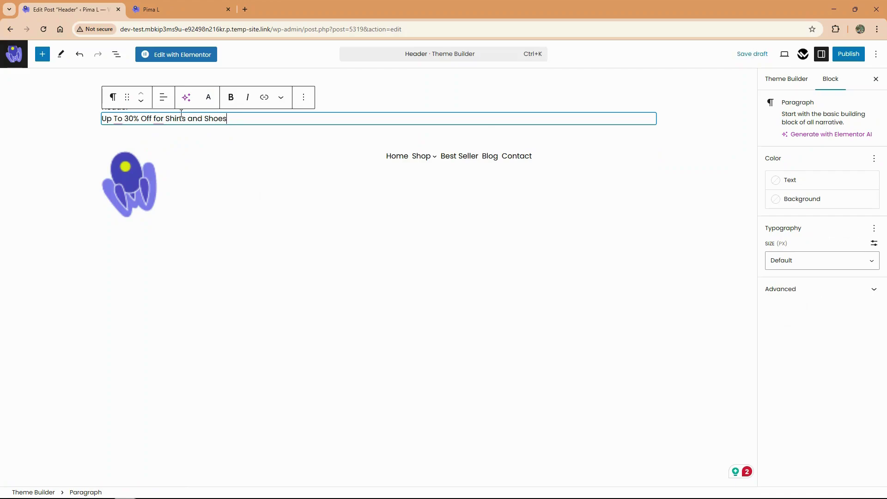
Step: Centre the promo line and give it a custom dark-yellow (#B08913) background
{"action": "left_click", "coordinate": [162, 97]}
{"action": "left_click", "coordinate": [204, 144]}
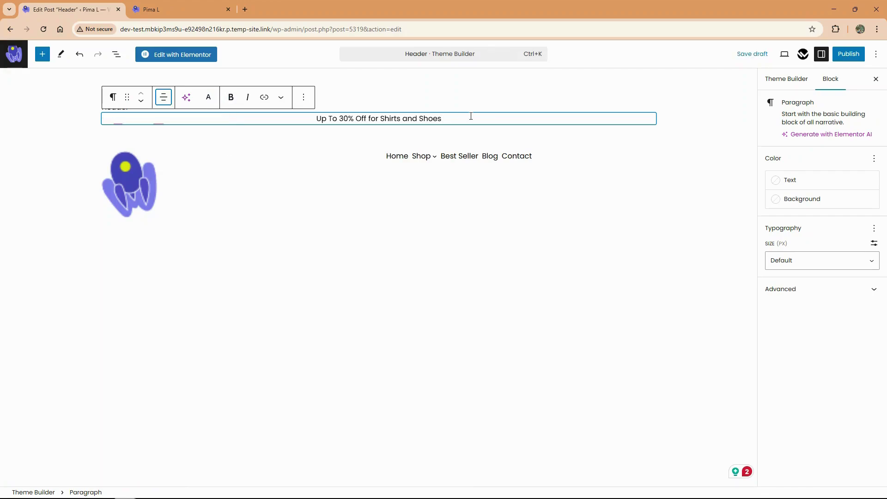
{"action": "left_click", "coordinate": [826, 200]}
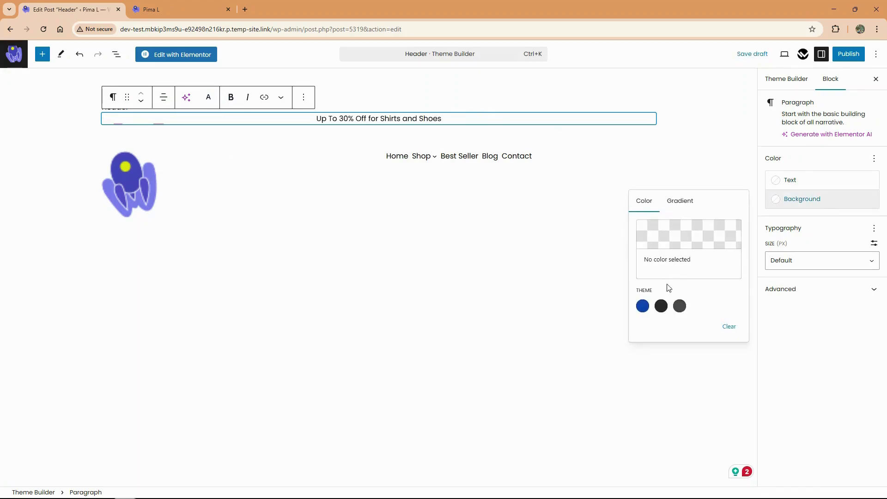
{"action": "left_click", "coordinate": [642, 306]}
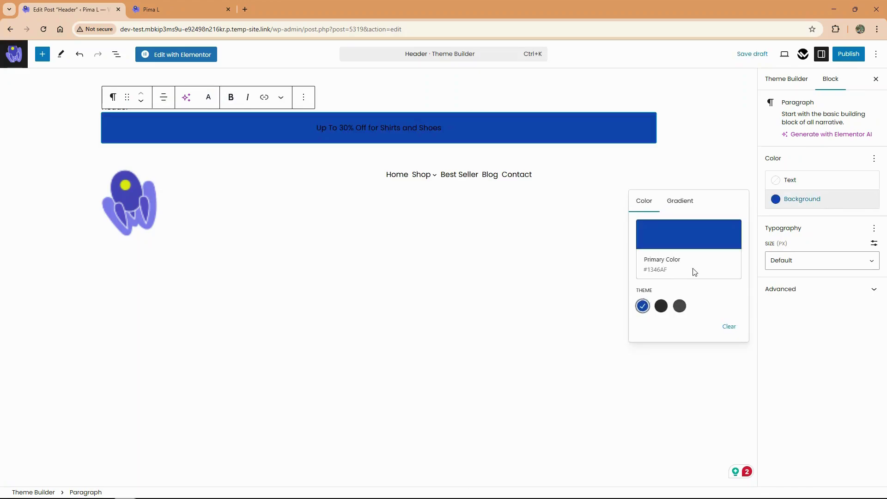
{"action": "left_click", "coordinate": [693, 241]}
{"action": "left_click", "coordinate": [554, 329]}
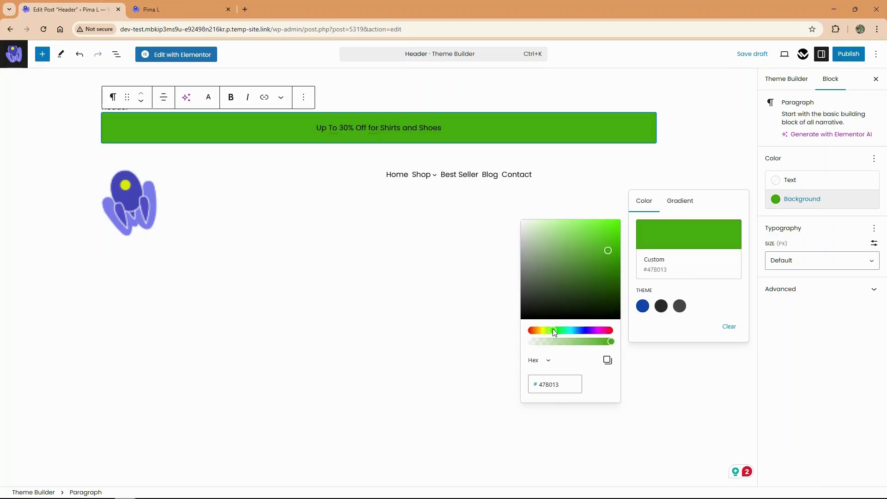
{"action": "mouse_move", "coordinate": [554, 330]}
{"action": "left_mouse_down"}
{"action": "mouse_move", "coordinate": [569, 330]}
{"action": "mouse_move", "coordinate": [540, 327]}
{"action": "left_mouse_up"}
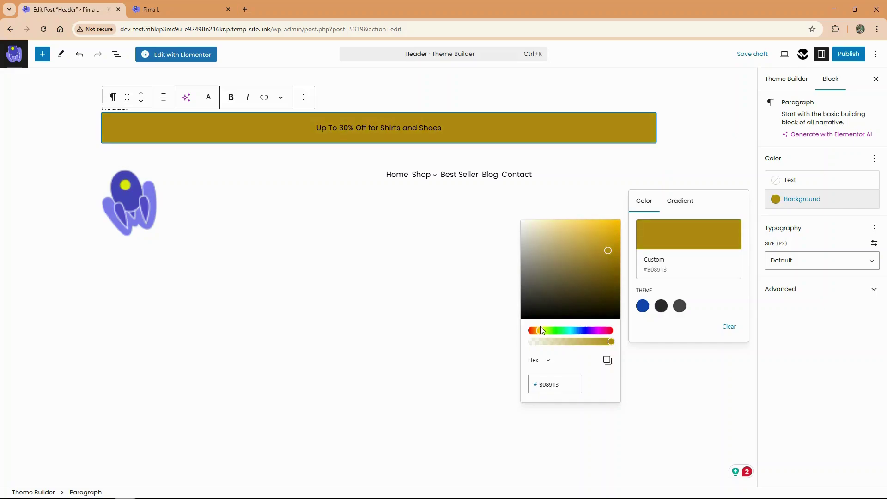
{"action": "left_click", "coordinate": [607, 187]}
Step: Set the promo banner's text colour to a custom white
{"action": "left_click", "coordinate": [420, 128]}
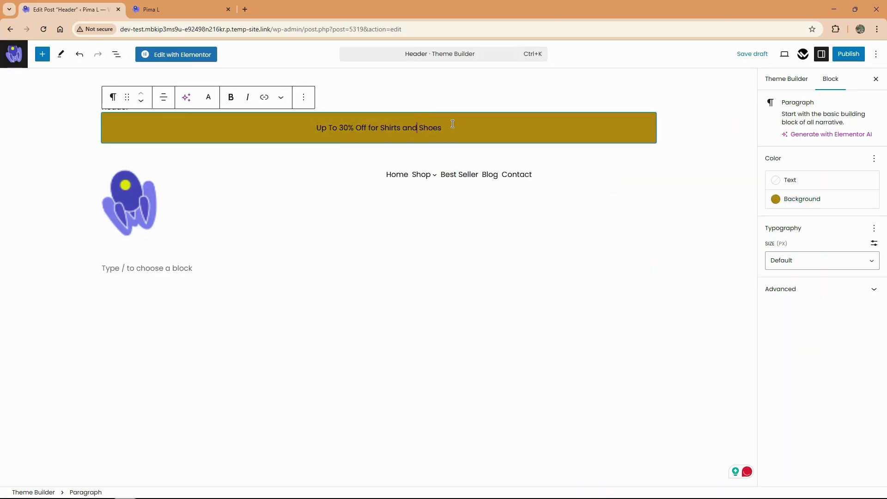
{"action": "left_click", "coordinate": [790, 179]}
{"action": "left_click", "coordinate": [642, 264]}
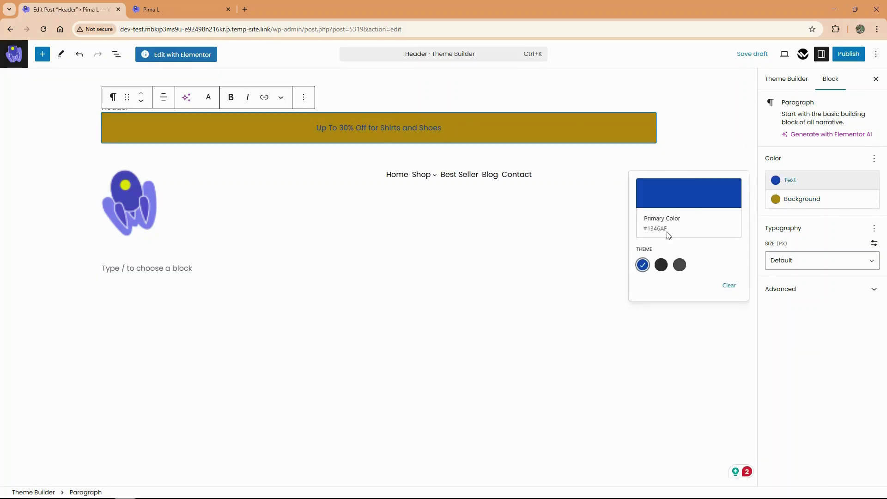
{"action": "left_click", "coordinate": [668, 223]}
{"action": "left_click_drag", "start_coordinate": [600, 216], "coordinate": [517, 175]}
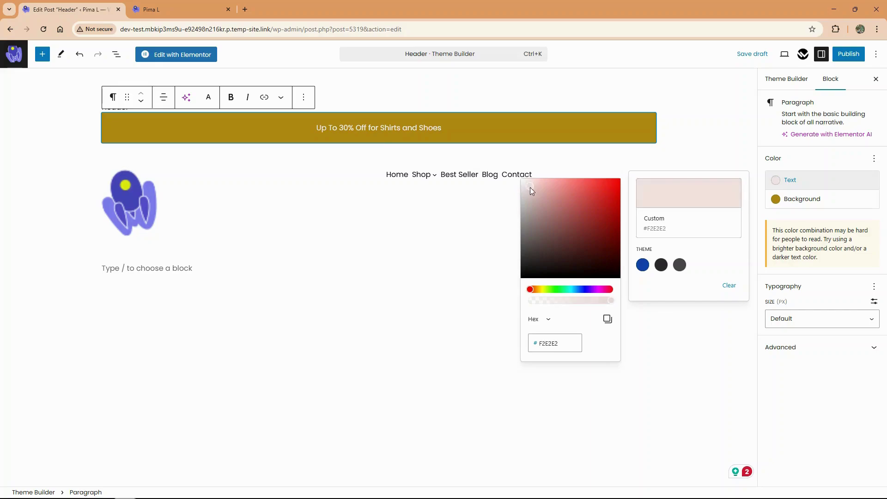
{"action": "left_click", "coordinate": [479, 267]}
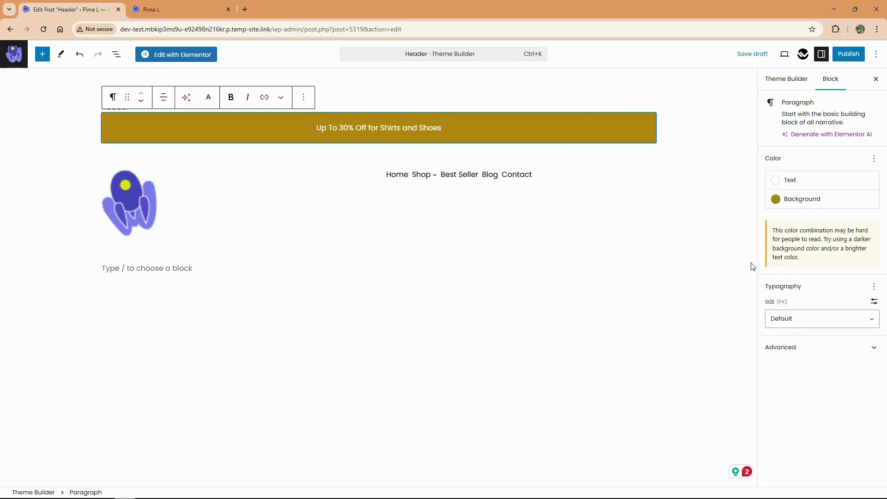
Step: Set the promo banner text size to H6
{"action": "left_click", "coordinate": [792, 319]}
{"action": "left_click", "coordinate": [782, 364]}
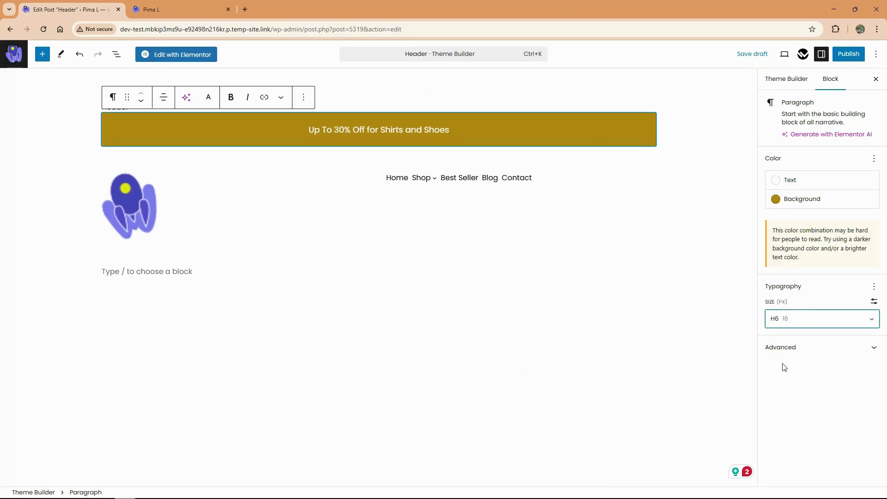
{"action": "left_click", "coordinate": [474, 177]}
Step: Set the site logo width to 50 and centre it in its column
{"action": "left_click", "coordinate": [175, 192]}
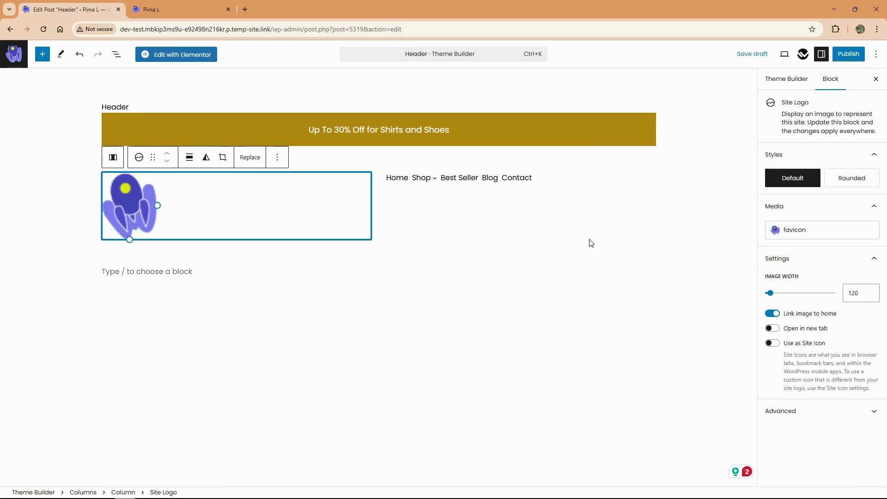
{"action": "double_click", "coordinate": [852, 294]}
{"action": "type", "text": "50"}
{"action": "left_click", "coordinate": [416, 308]}
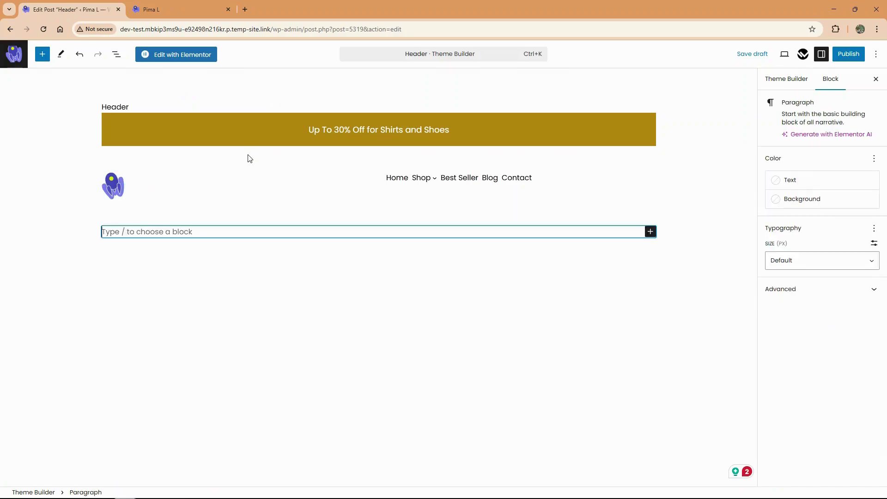
{"action": "left_click", "coordinate": [222, 193]}
{"action": "left_click", "coordinate": [189, 158]}
{"action": "left_click", "coordinate": [218, 220]}
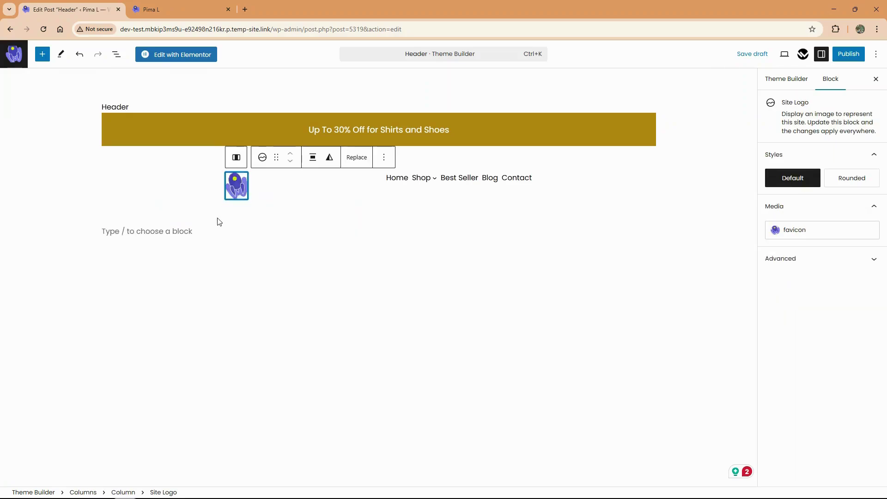
Step: Adjust the logo column's vertical alignment and vertically centre the menu column
{"action": "left_click", "coordinate": [315, 182]}
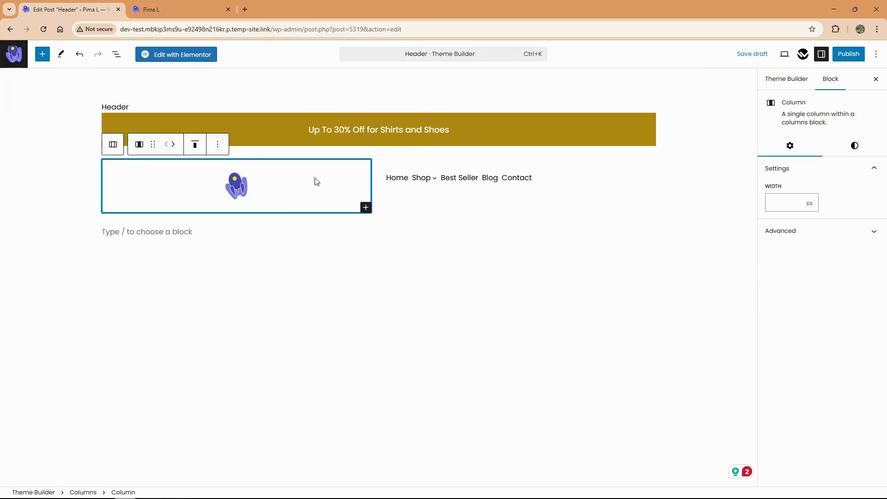
{"action": "left_click", "coordinate": [195, 144]}
{"action": "left_click", "coordinate": [231, 206]}
{"action": "left_click", "coordinate": [351, 235]}
{"action": "left_click", "coordinate": [585, 180]}
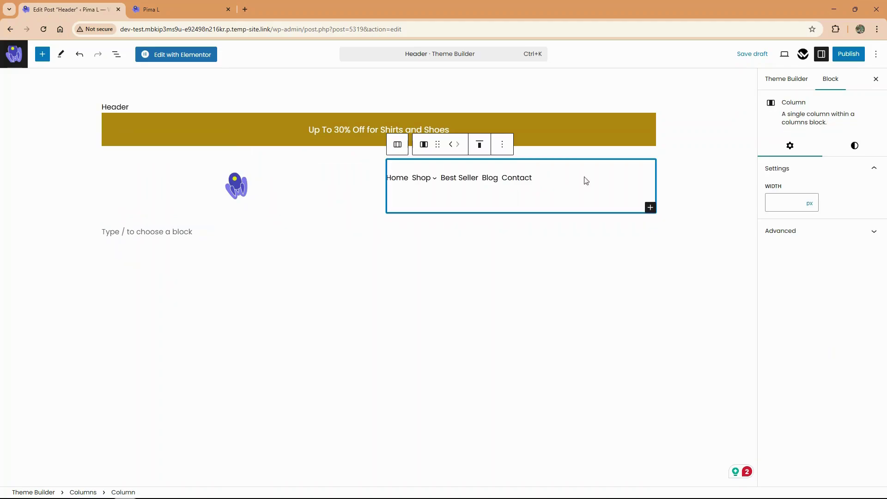
{"action": "left_click", "coordinate": [479, 144]}
{"action": "left_click", "coordinate": [513, 188]}
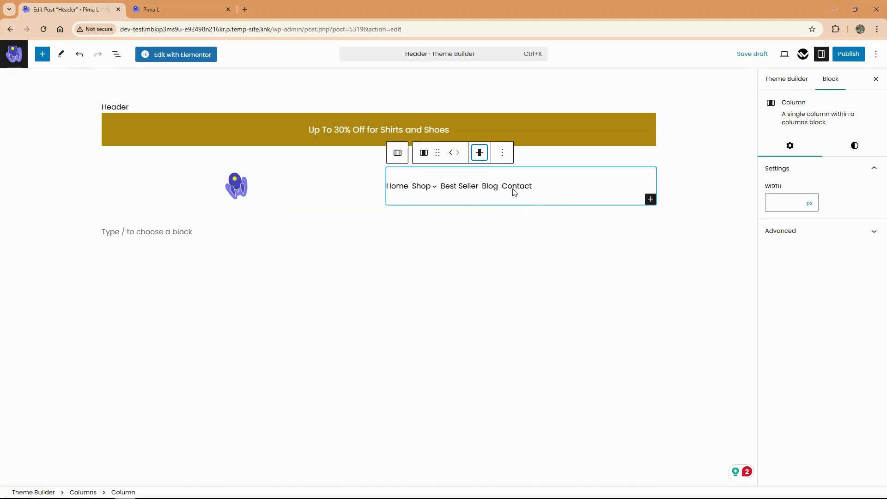
Step: Set the navigation menu's link text size to H6 in its Styles settings
{"action": "left_click", "coordinate": [518, 191]}
{"action": "left_click", "coordinate": [458, 201]}
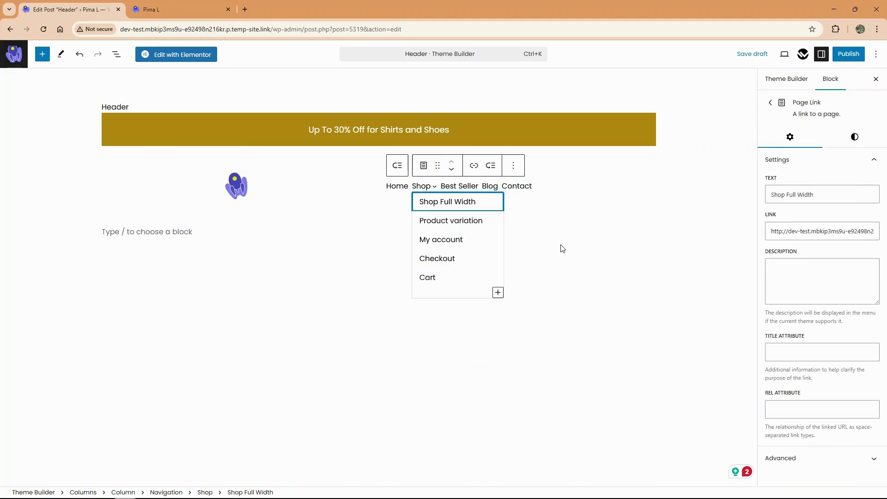
{"action": "left_click", "coordinate": [562, 247]}
{"action": "left_click", "coordinate": [552, 189]}
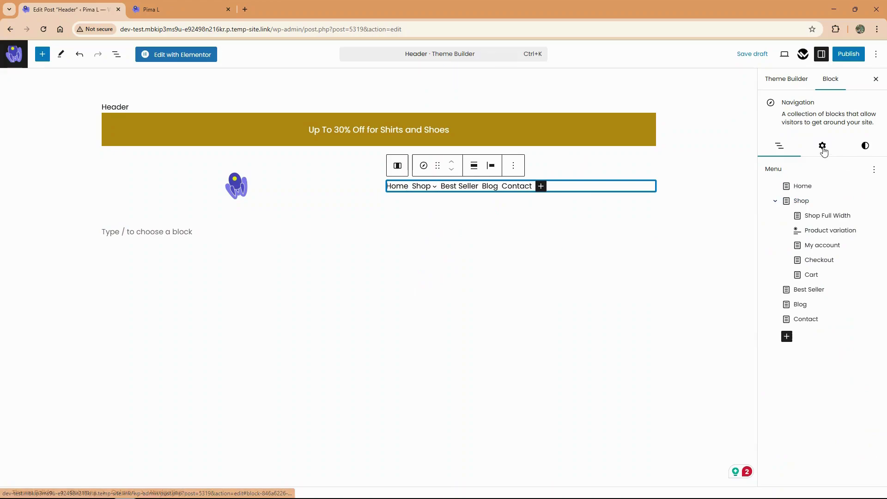
{"action": "left_click", "coordinate": [865, 145]}
{"action": "left_click", "coordinate": [792, 310]}
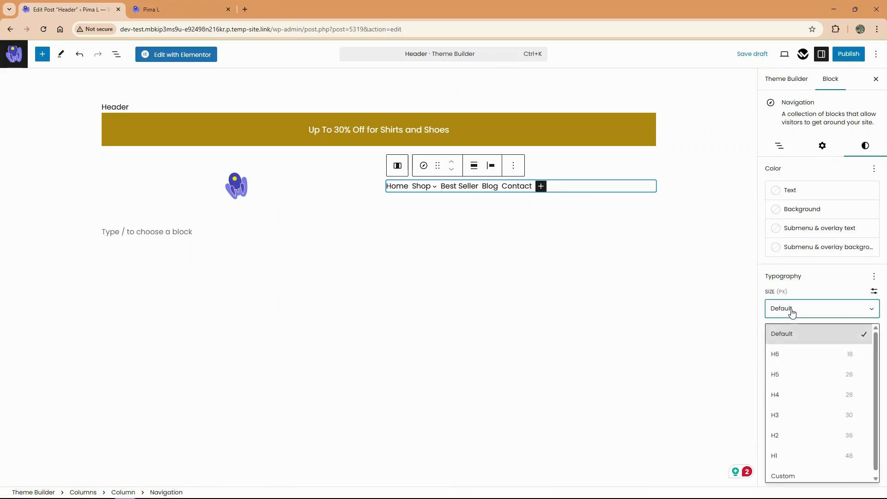
{"action": "left_click", "coordinate": [787, 357]}
{"action": "left_click", "coordinate": [367, 260]}
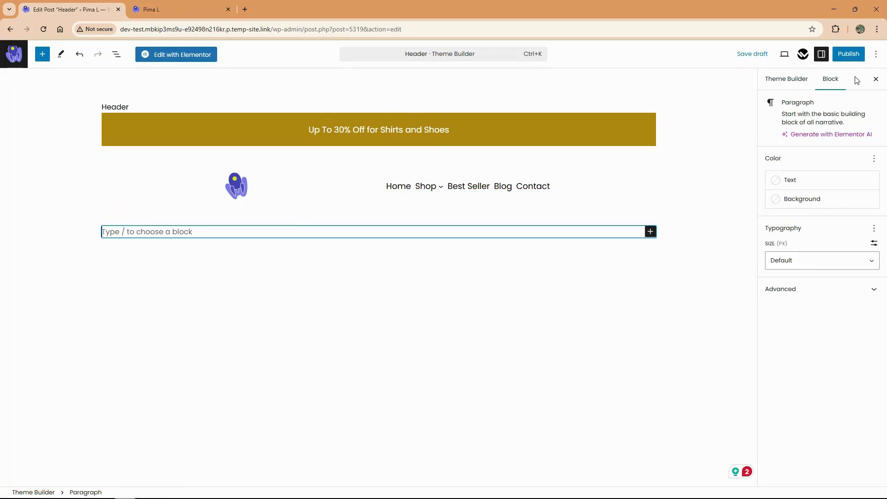
Step: Keep the Header layout and turn on Stick and Shrink for Desktop + Mobile
{"action": "left_click", "coordinate": [787, 80]}
{"action": "scroll", "coordinate": [804, 341], "scroll_direction": "down", "scroll_amount": 2}
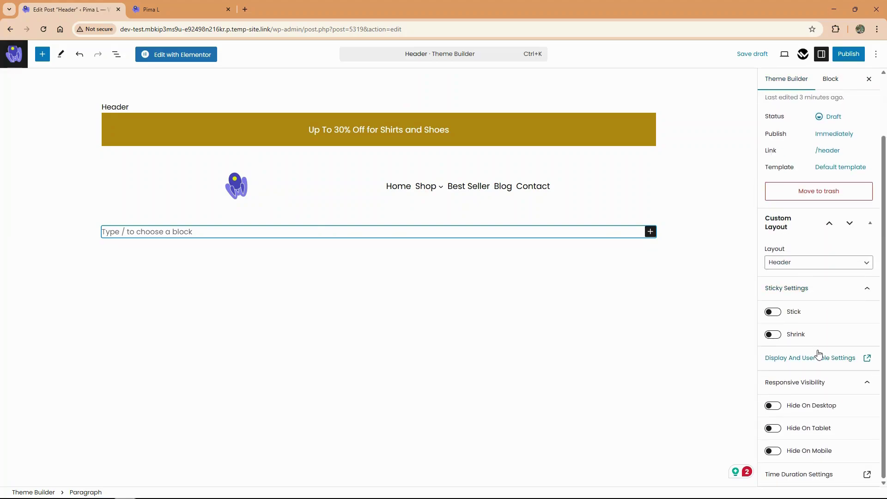
{"action": "scroll", "coordinate": [856, 188], "scroll_direction": "up", "scroll_amount": 1}
{"action": "scroll", "coordinate": [816, 310], "scroll_direction": "down", "scroll_amount": 1}
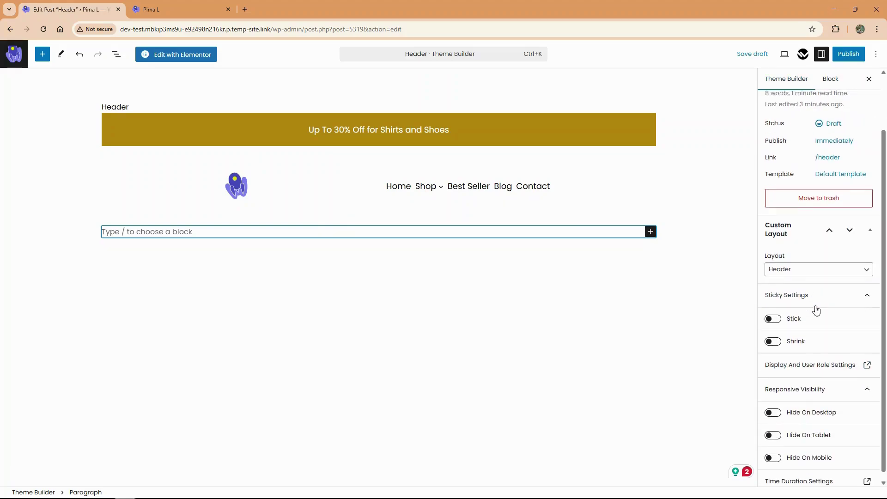
{"action": "left_click", "coordinate": [822, 262]}
{"action": "left_click", "coordinate": [826, 267]}
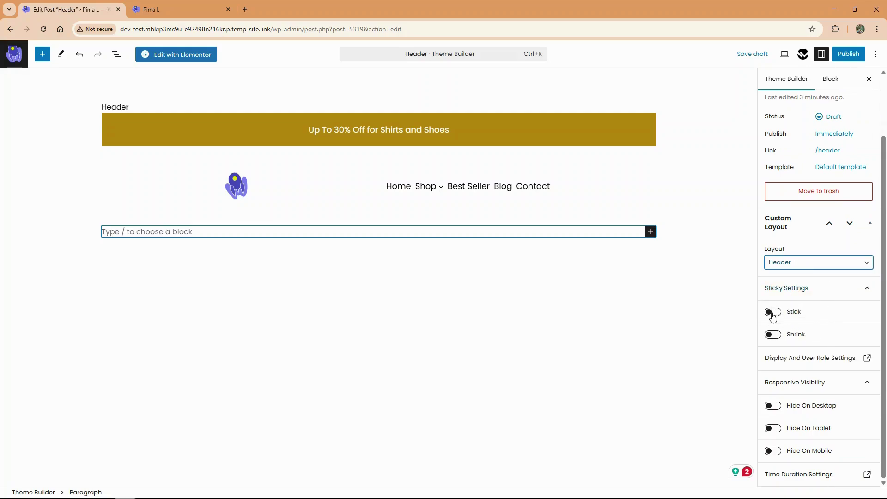
{"action": "left_click", "coordinate": [773, 314]}
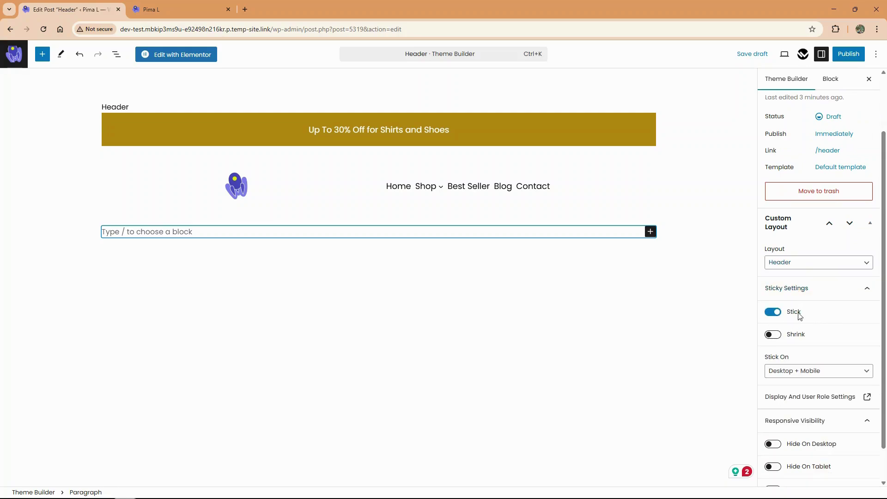
{"action": "left_click", "coordinate": [772, 334]}
{"action": "scroll", "coordinate": [814, 333], "scroll_direction": "down", "scroll_amount": 1}
{"action": "left_click", "coordinate": [832, 332]}
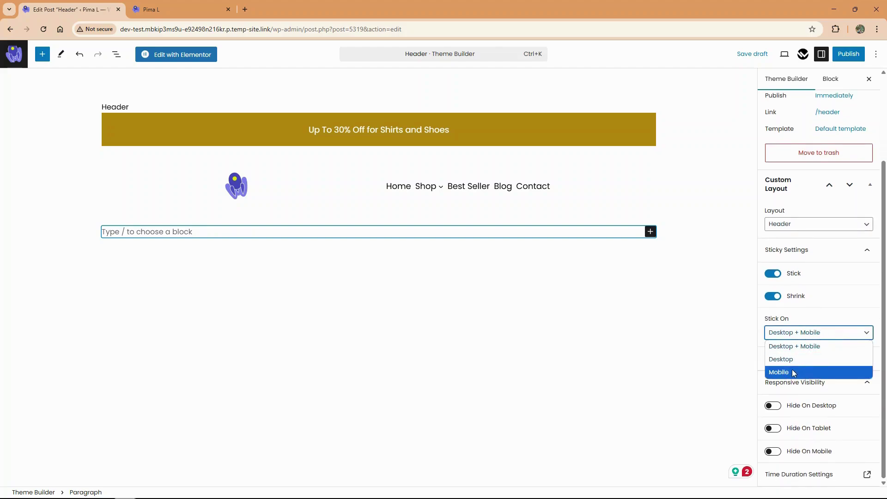
{"action": "left_click", "coordinate": [837, 343]}
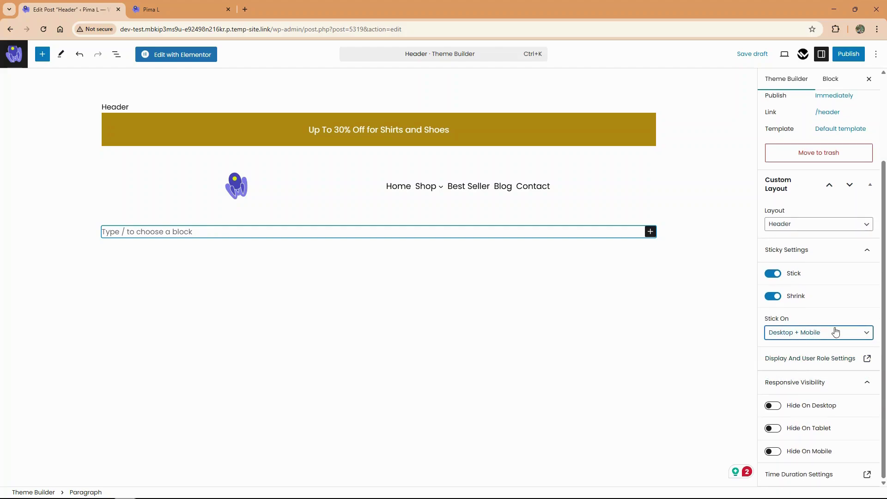
Step: Keep the header visible on desktop, tablet and mobile
{"action": "left_click", "coordinate": [779, 409]}
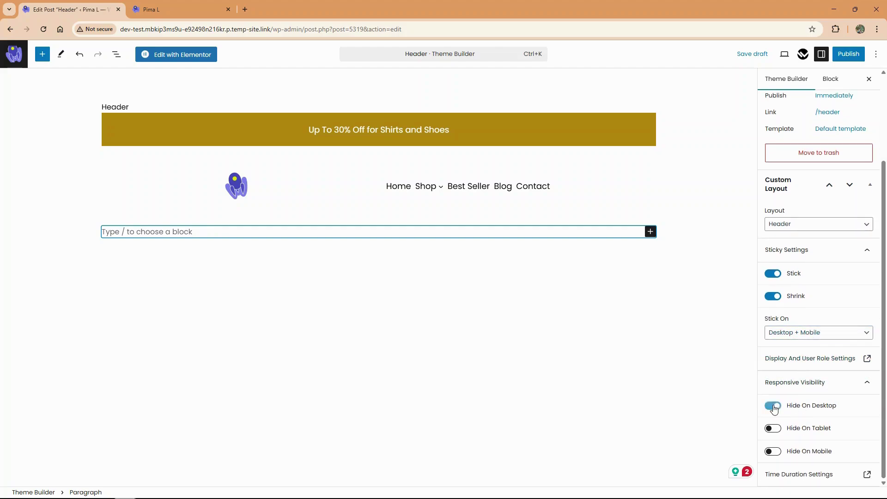
{"action": "left_click", "coordinate": [770, 430]}
{"action": "left_click", "coordinate": [771, 451]}
Step: Set Display On to Entire Website, leaving the exclusion list empty
{"action": "left_click", "coordinate": [827, 358]}
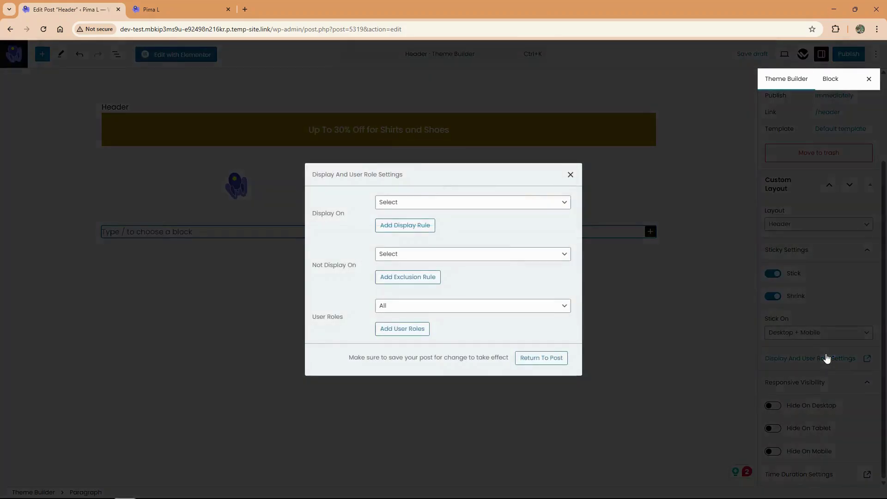
{"action": "left_click", "coordinate": [412, 202]}
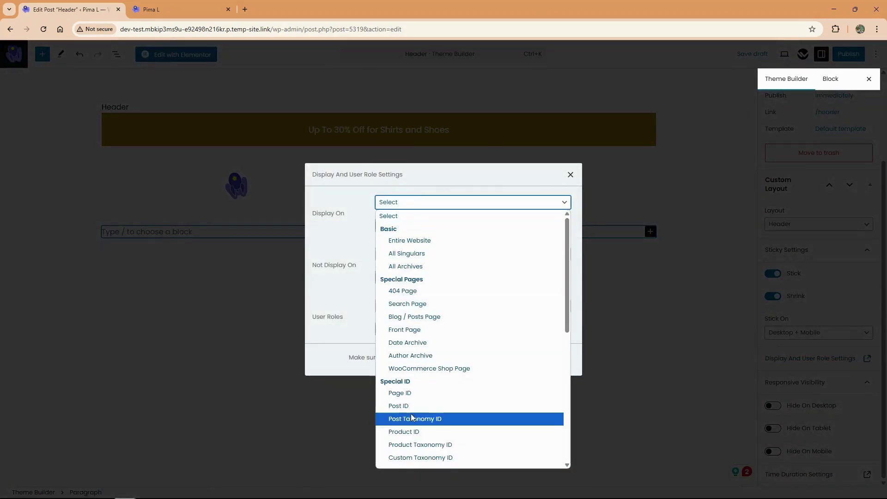
{"action": "scroll", "coordinate": [444, 388], "scroll_direction": "down", "scroll_amount": 3}
{"action": "scroll", "coordinate": [416, 336], "scroll_direction": "down", "scroll_amount": 2}
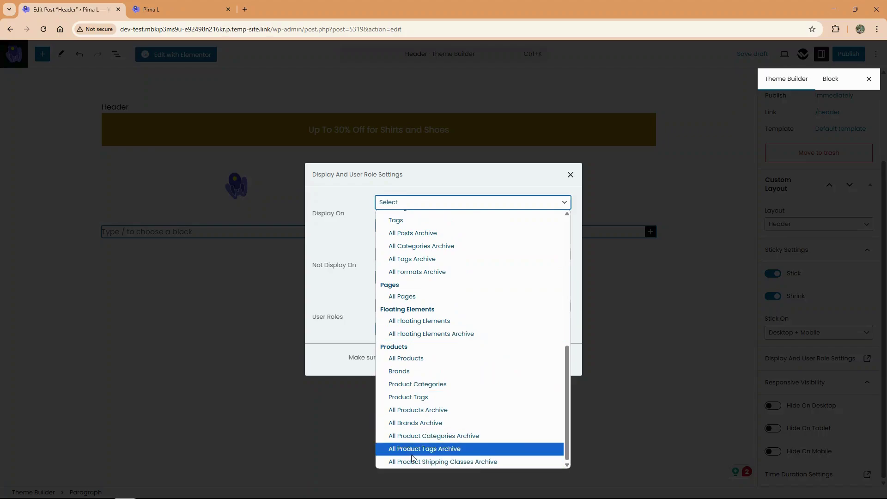
{"action": "scroll", "coordinate": [457, 339], "scroll_direction": "up", "scroll_amount": 3}
{"action": "scroll", "coordinate": [457, 339], "scroll_direction": "up", "scroll_amount": 2}
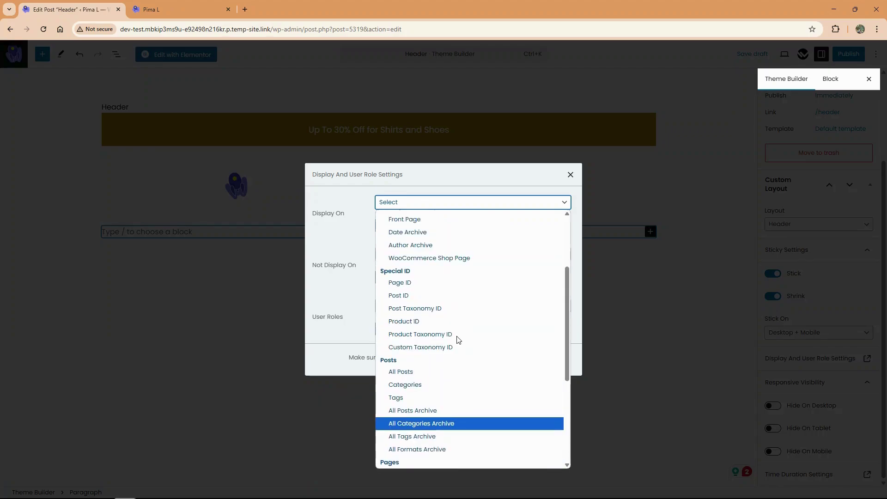
{"action": "scroll", "coordinate": [458, 339], "scroll_direction": "up", "scroll_amount": 2}
{"action": "scroll", "coordinate": [458, 339], "scroll_direction": "down", "scroll_amount": 3}
{"action": "scroll", "coordinate": [458, 339], "scroll_direction": "down", "scroll_amount": 2}
{"action": "scroll", "coordinate": [458, 339], "scroll_direction": "up", "scroll_amount": 3}
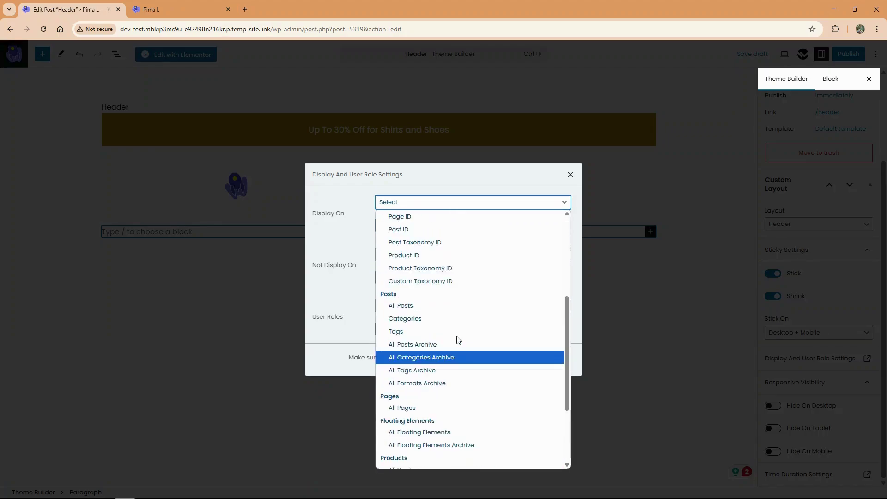
{"action": "scroll", "coordinate": [457, 339], "scroll_direction": "up", "scroll_amount": 3}
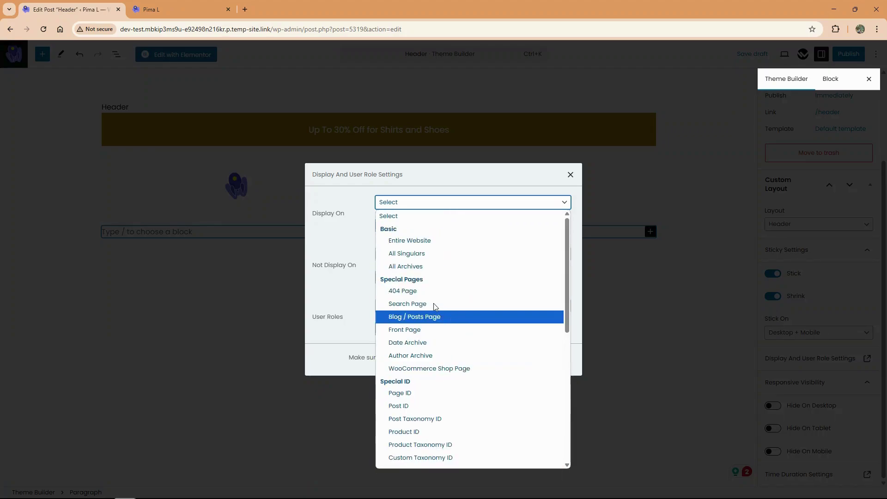
{"action": "left_click", "coordinate": [433, 240]}
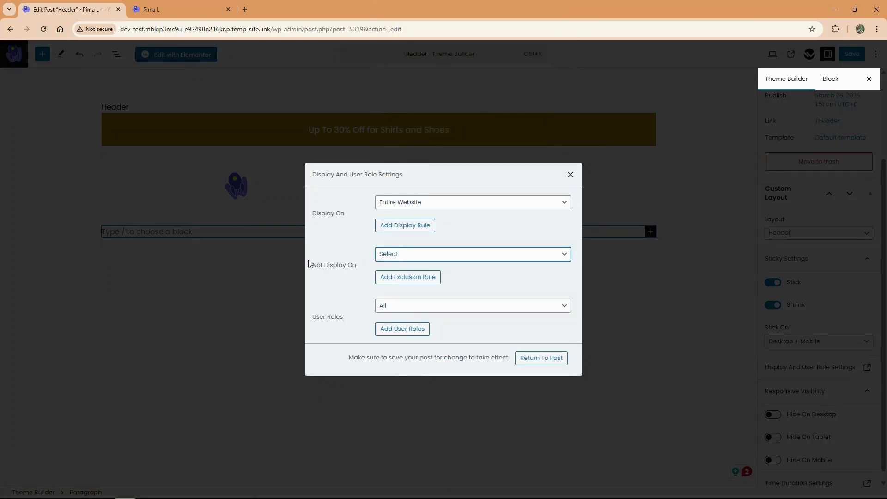
{"action": "left_click_drag", "start_coordinate": [313, 265], "coordinate": [347, 265]}
{"action": "left_click", "coordinate": [388, 255]}
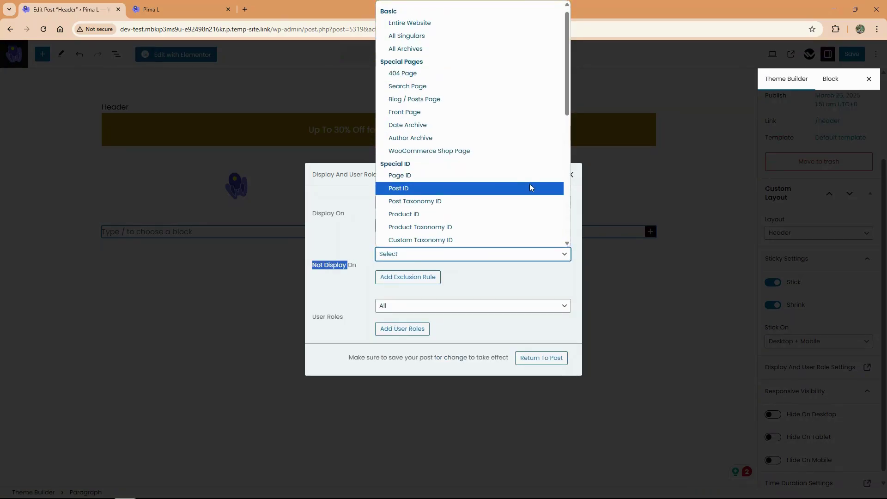
{"action": "left_click", "coordinate": [516, 281]}
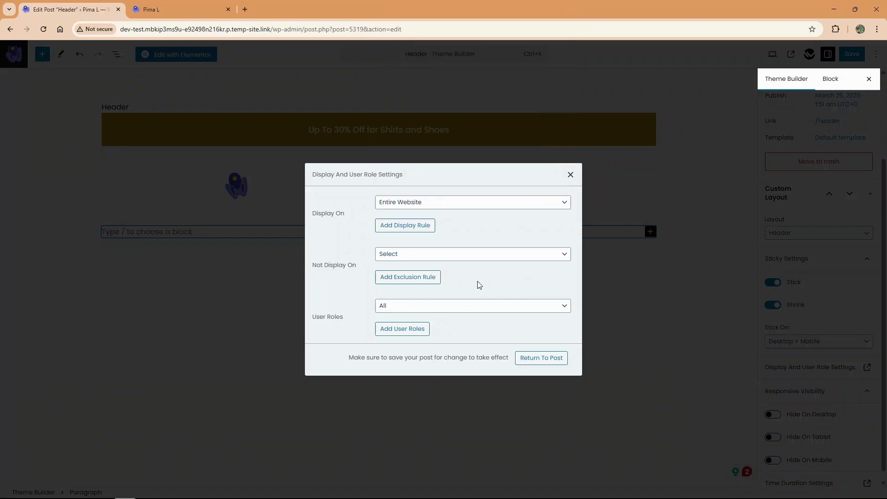
Step: Set User Roles to All, after trying Administrator and Logged In, and close the rules
{"action": "left_click", "coordinate": [414, 308]}
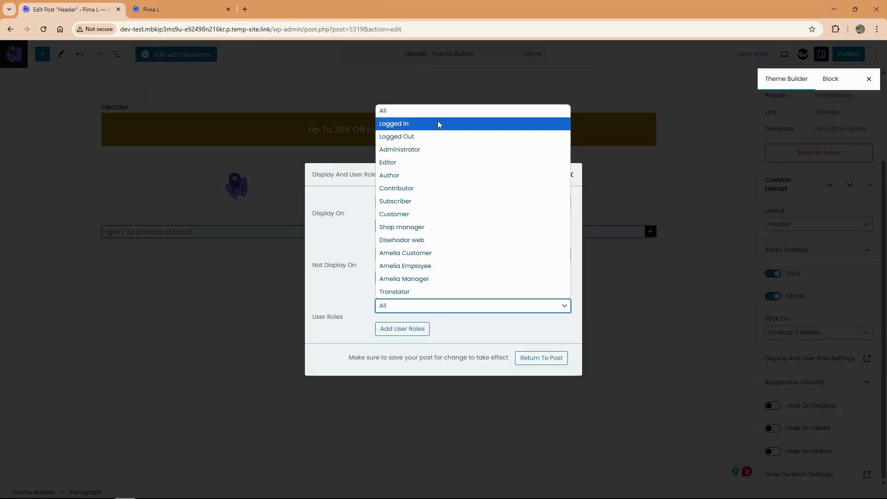
{"action": "left_click", "coordinate": [443, 149]}
{"action": "left_click", "coordinate": [406, 312]}
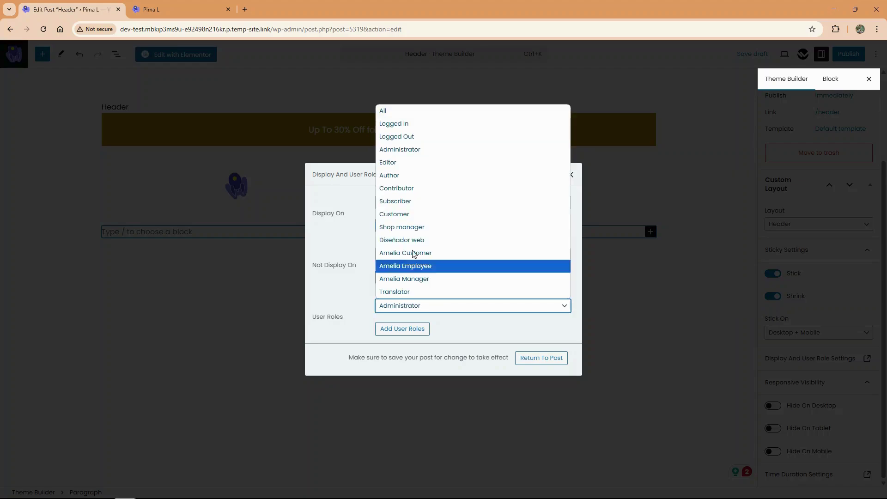
{"action": "left_click", "coordinate": [415, 125]}
{"action": "left_click", "coordinate": [403, 308]}
{"action": "left_click", "coordinate": [398, 111]}
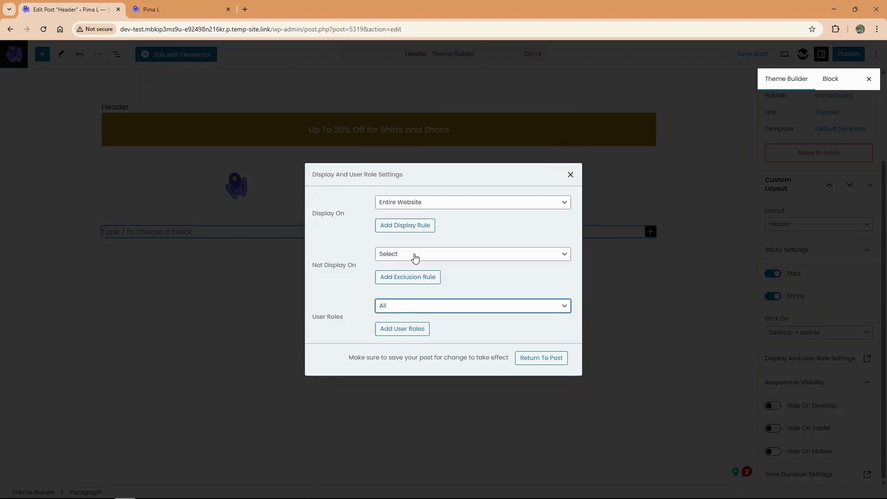
{"action": "left_click", "coordinate": [542, 359]}
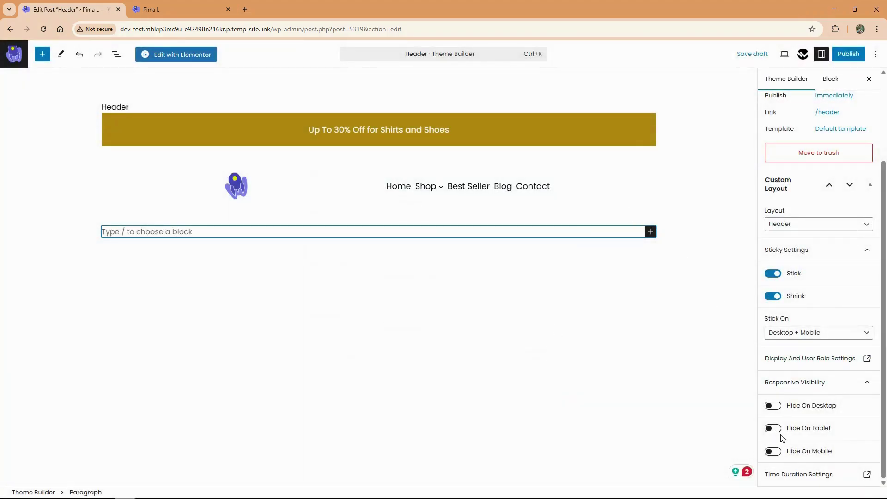
Step: Enable a Time Duration window from March 26 to March 30, 2025
{"action": "left_click", "coordinate": [810, 475]}
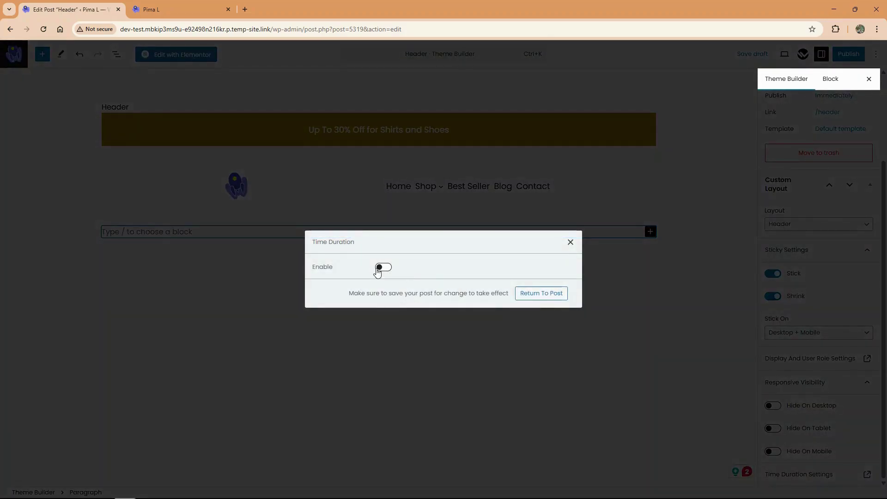
{"action": "left_click", "coordinate": [380, 267]}
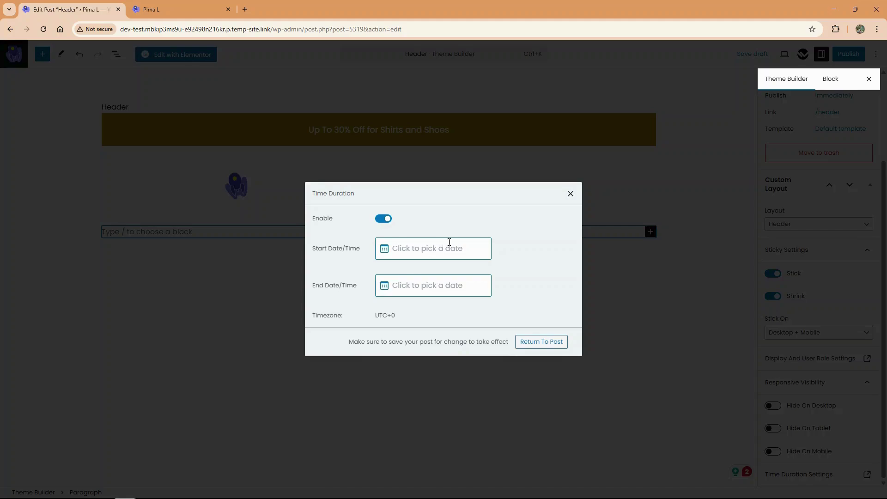
{"action": "left_click", "coordinate": [449, 244]}
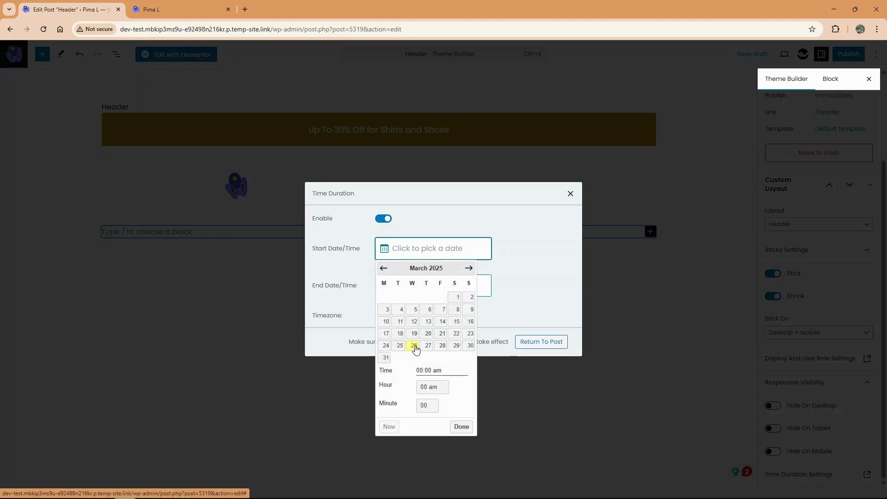
{"action": "left_click", "coordinate": [414, 346]}
{"action": "left_click", "coordinate": [397, 285]}
{"action": "left_click", "coordinate": [469, 383]}
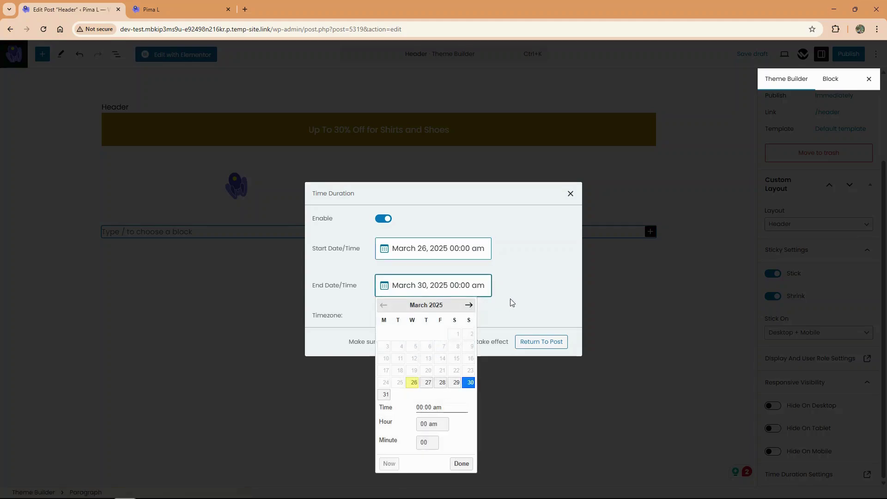
{"action": "scroll", "coordinate": [841, 277], "scroll_direction": "up", "scroll_amount": 3}
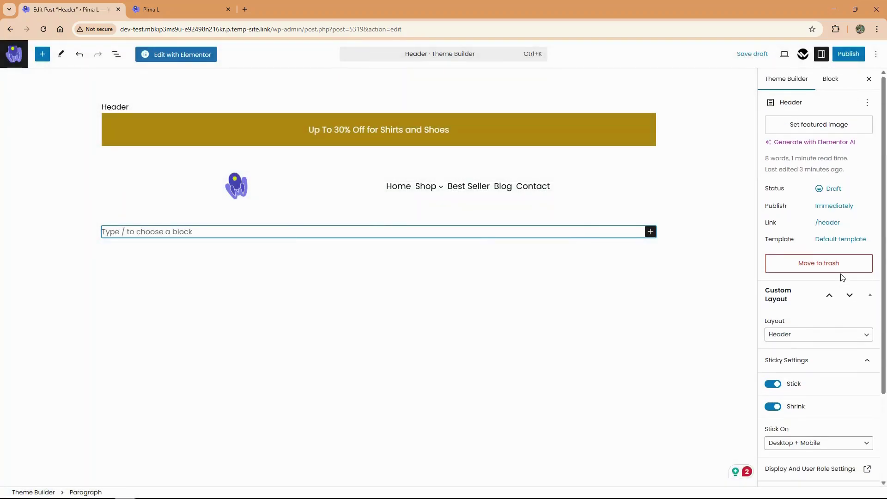
{"action": "scroll", "coordinate": [835, 304], "scroll_direction": "down", "scroll_amount": 3}
Step: Publish the header and reload the live site
{"action": "left_click", "coordinate": [848, 53]}
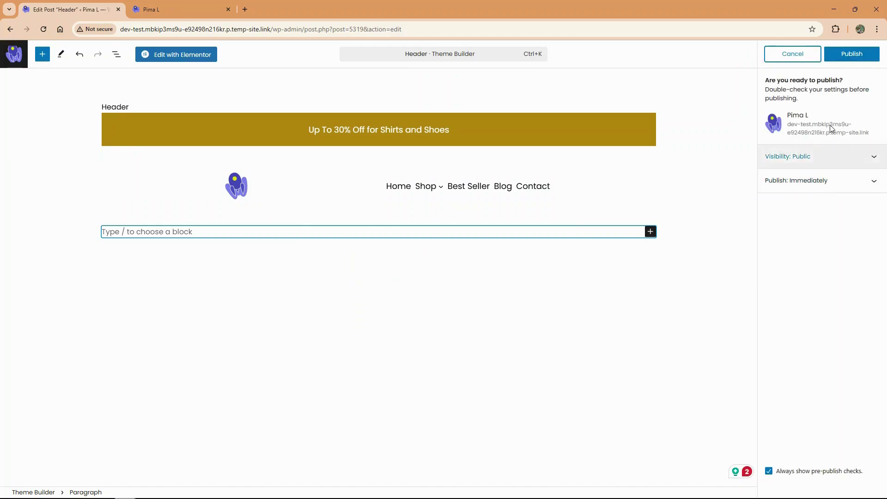
{"action": "left_click", "coordinate": [845, 55]}
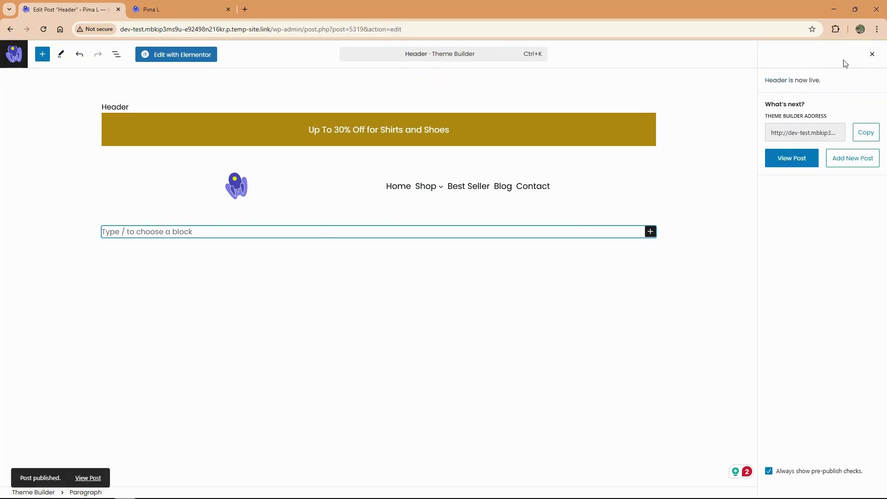
{"action": "key", "text": "ctrl+Tab"}
{"action": "key", "text": "F5"}
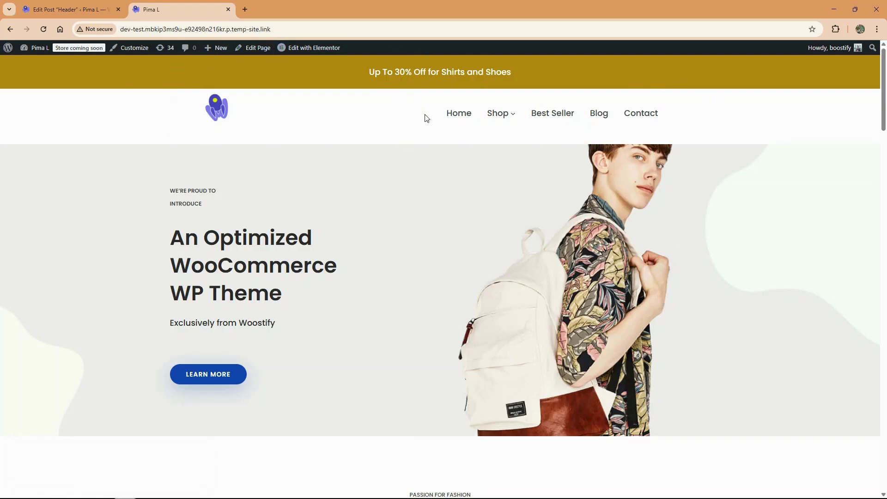
Step: Check the header on the homepage, Sample Page, Contact page and Working Boy T-Shirt product
{"action": "left_click_drag", "start_coordinate": [426, 118], "coordinate": [718, 117]}
{"action": "left_click", "coordinate": [544, 104]}
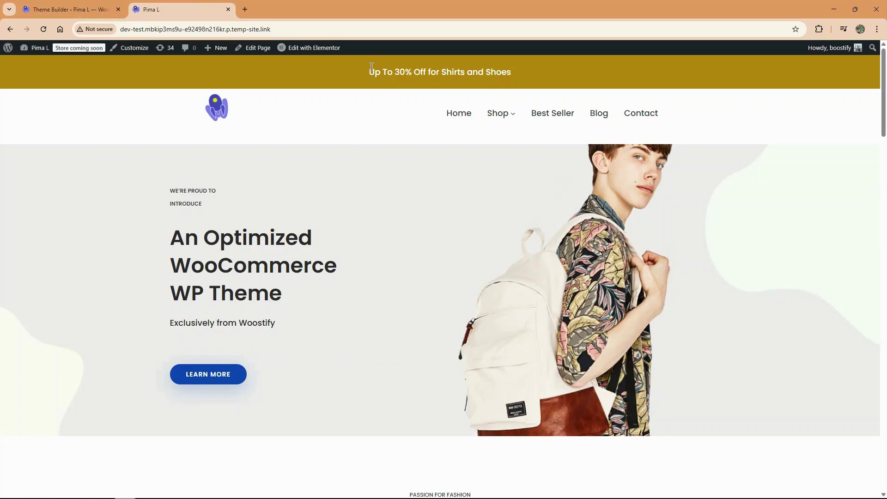
{"action": "scroll", "coordinate": [442, 61], "scroll_direction": "down", "scroll_amount": 1}
{"action": "scroll", "coordinate": [424, 108], "scroll_direction": "down", "scroll_amount": 1}
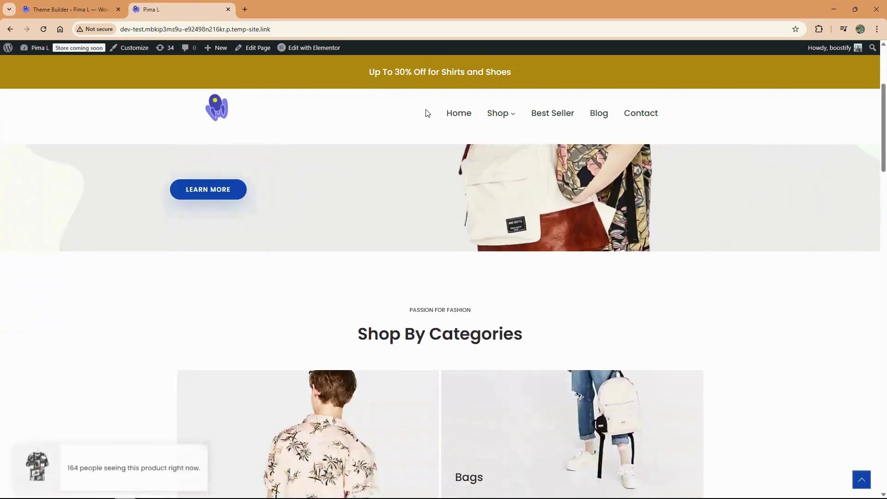
{"action": "scroll", "coordinate": [423, 109], "scroll_direction": "down", "scroll_amount": 3}
{"action": "scroll", "coordinate": [420, 174], "scroll_direction": "down", "scroll_amount": 5}
{"action": "scroll", "coordinate": [420, 190], "scroll_direction": "down", "scroll_amount": 5}
{"action": "scroll", "coordinate": [421, 188], "scroll_direction": "down", "scroll_amount": 5}
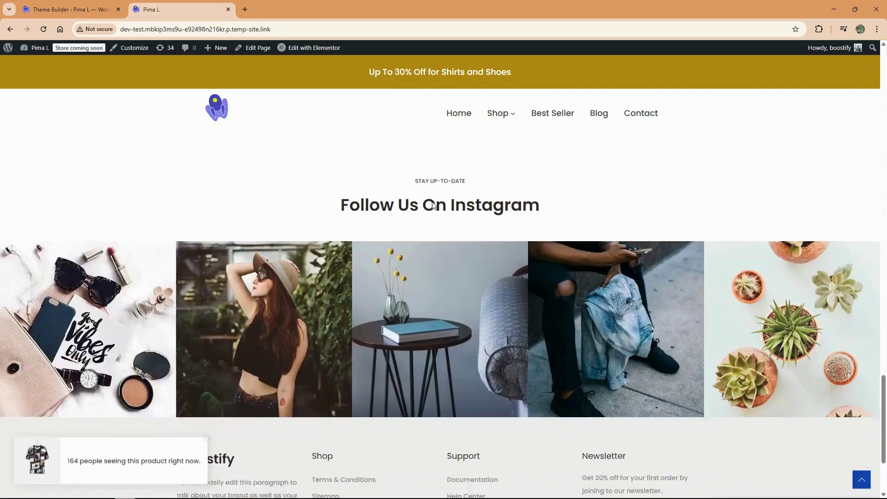
{"action": "scroll", "coordinate": [423, 191], "scroll_direction": "down", "scroll_amount": 2}
{"action": "scroll", "coordinate": [427, 196], "scroll_direction": "up", "scroll_amount": 4}
{"action": "scroll", "coordinate": [415, 191], "scroll_direction": "up", "scroll_amount": 5}
{"action": "scroll", "coordinate": [403, 183], "scroll_direction": "up", "scroll_amount": 5}
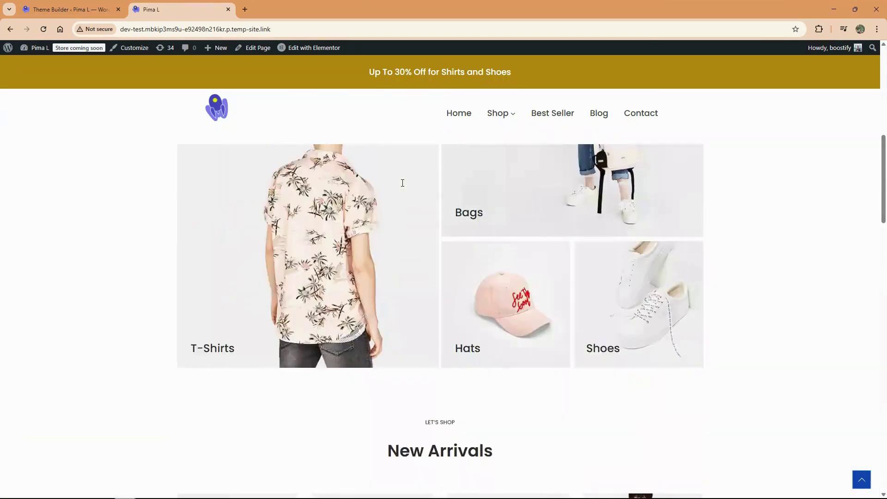
{"action": "scroll", "coordinate": [402, 184], "scroll_direction": "up", "scroll_amount": 4}
{"action": "left_click", "coordinate": [555, 114]}
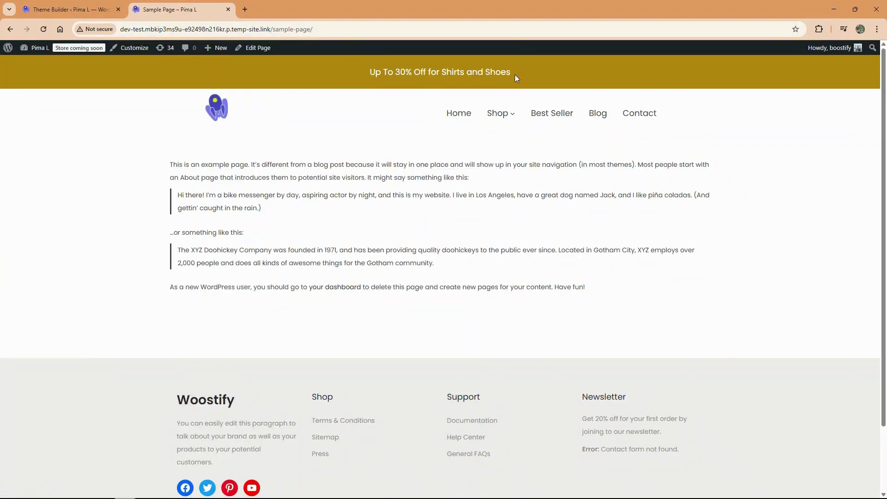
{"action": "left_click", "coordinate": [644, 122]}
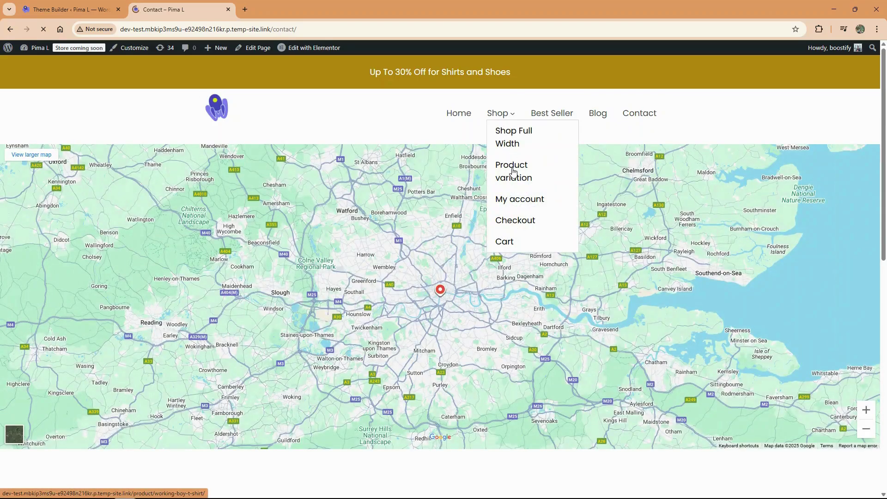
{"action": "left_click", "coordinate": [513, 172]}
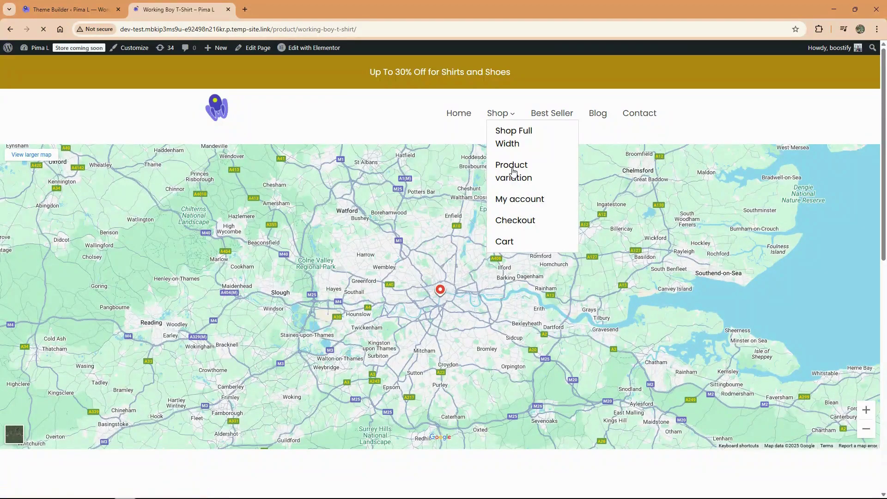